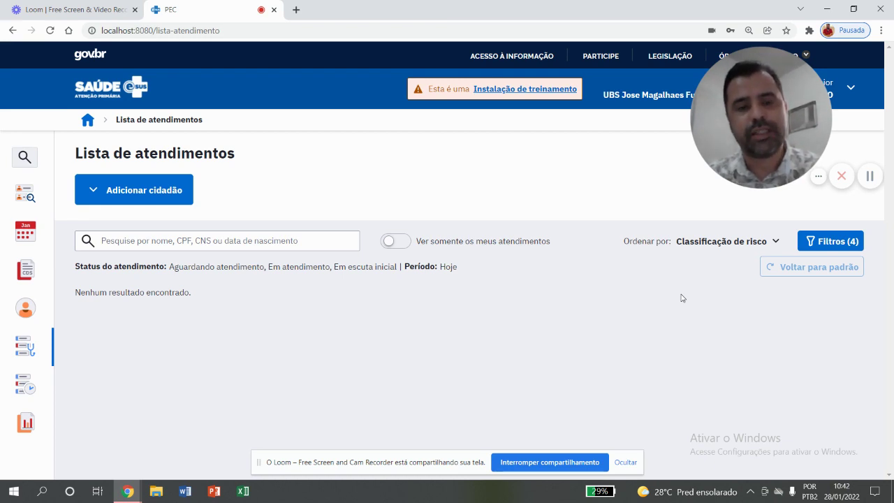
mouse_move(42, 246)
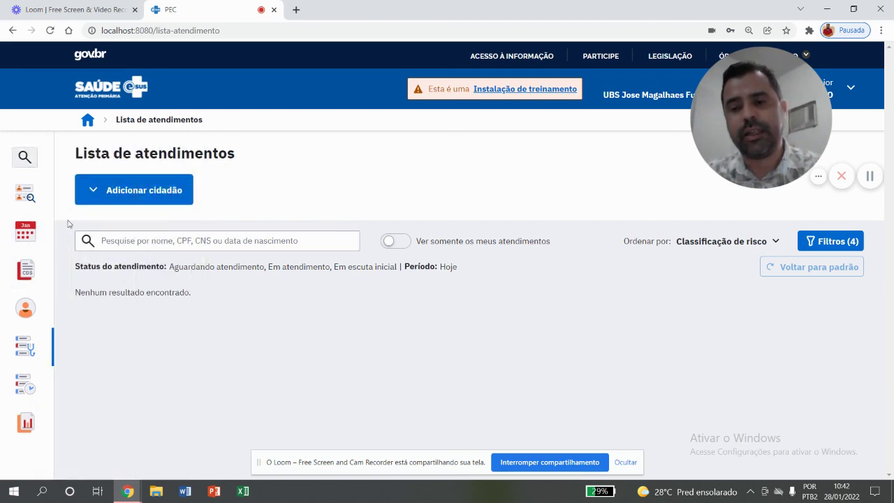
mouse_move(34, 281)
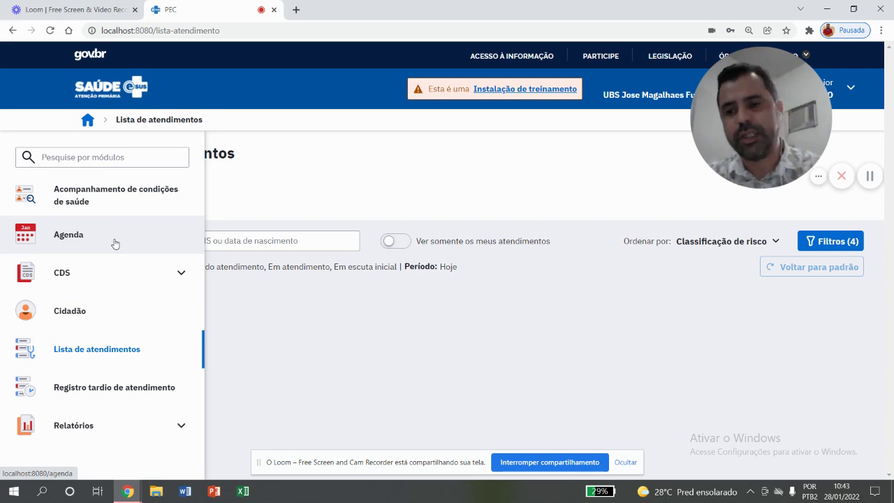
click(105, 273)
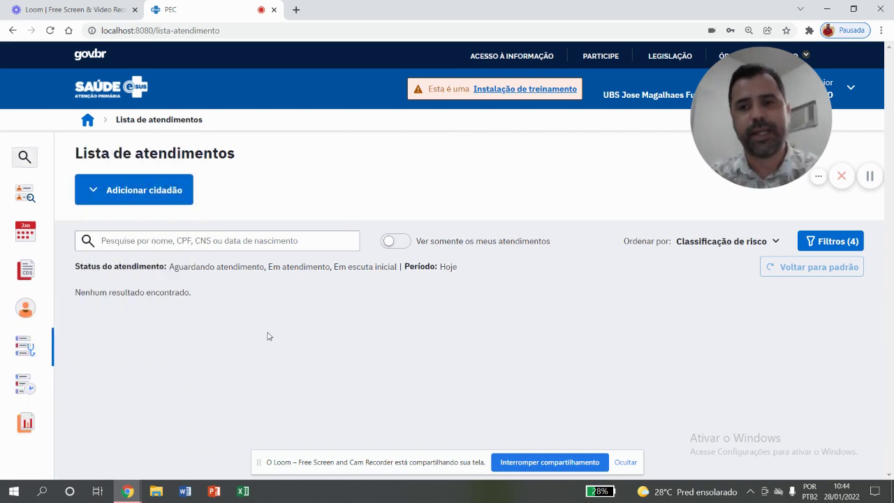
mouse_move(33, 289)
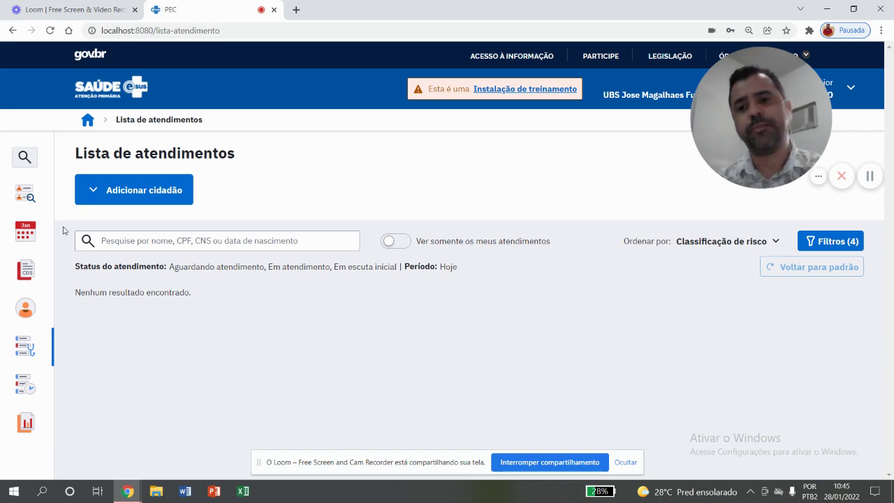
Add the registered test citizen to the attendance list without a professional, team or service type, and start their attendance.
click(136, 193)
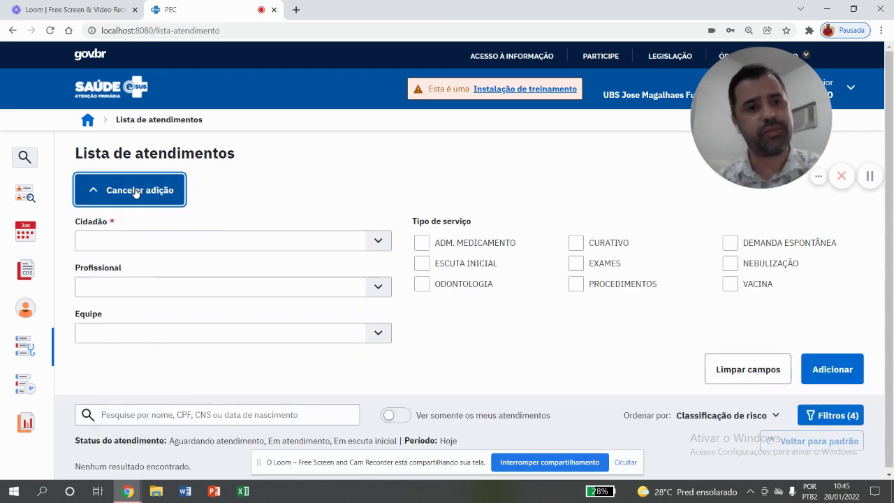
click(138, 236)
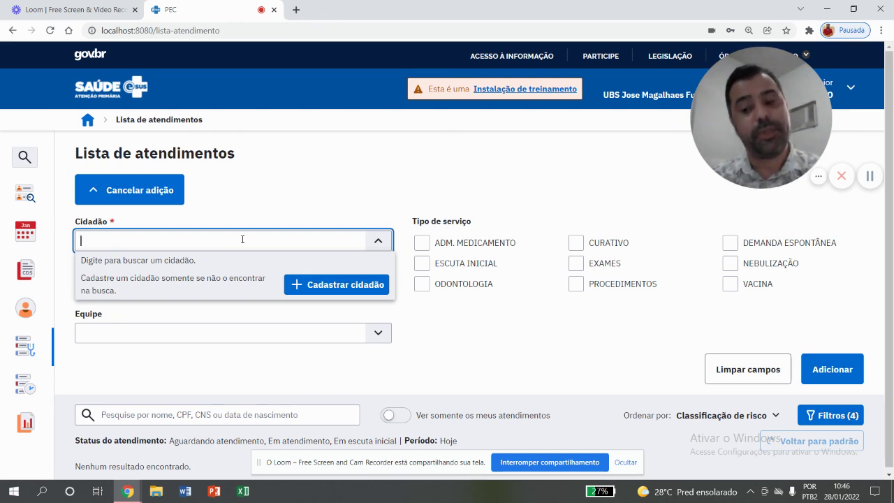
text(ha)
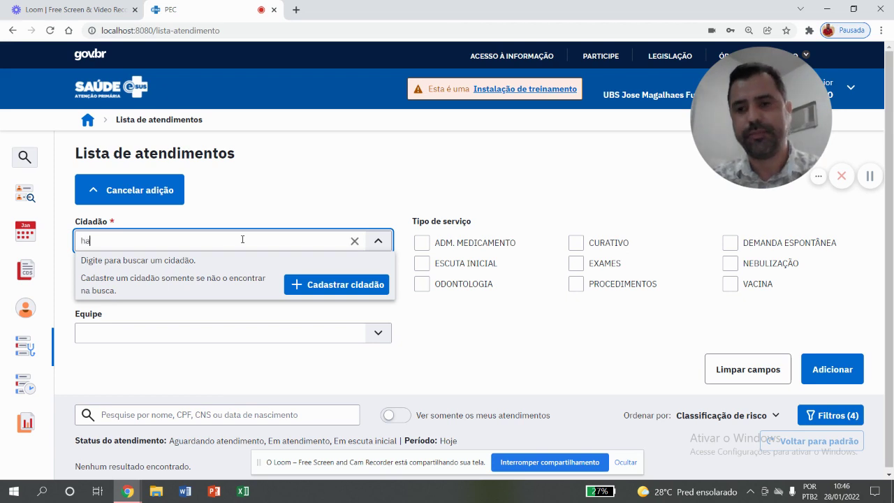
text(r)
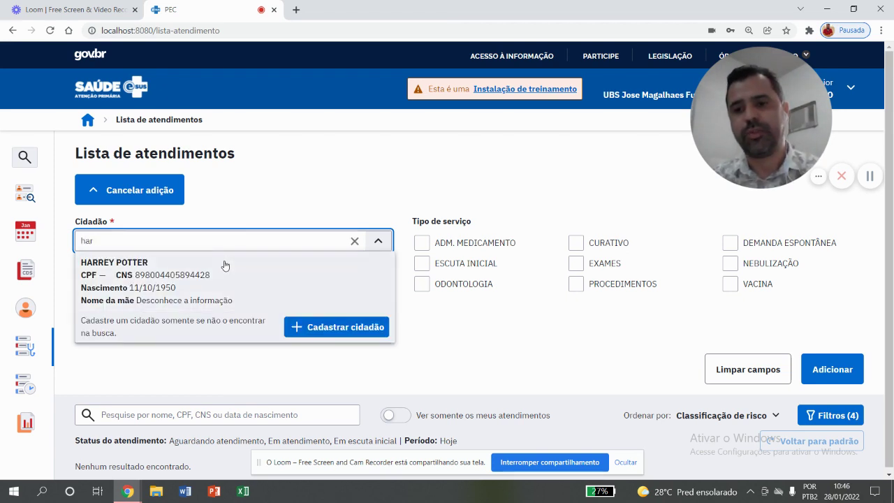
click(225, 263)
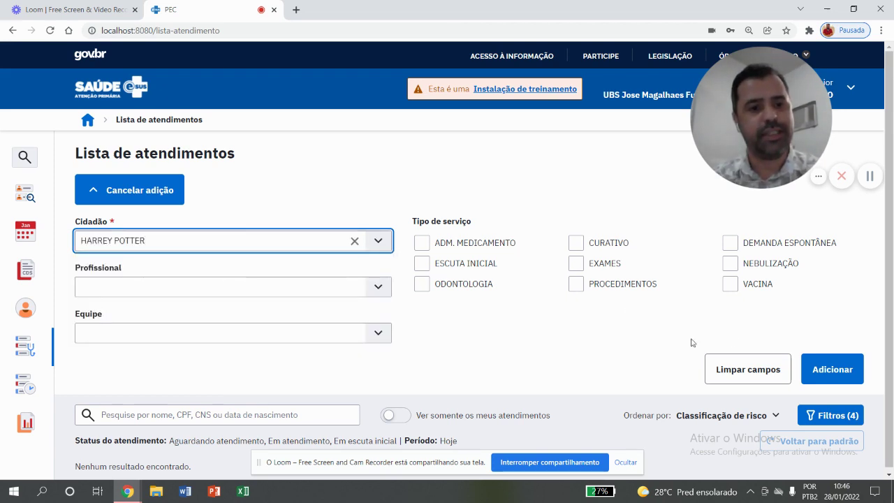
click(815, 365)
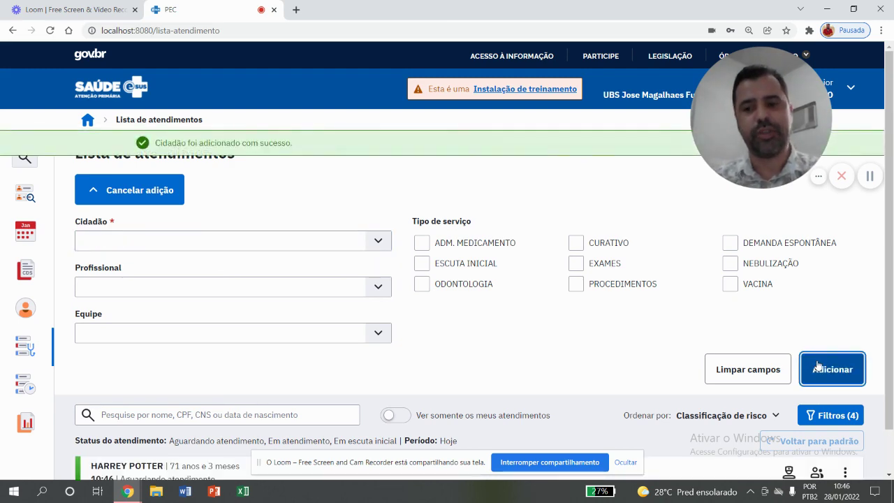
scroll(890, 288, down, 1)
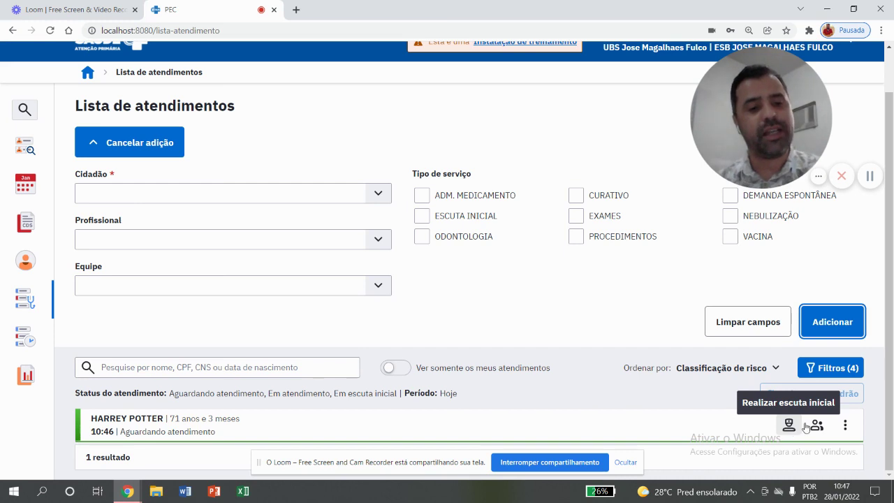
click(817, 425)
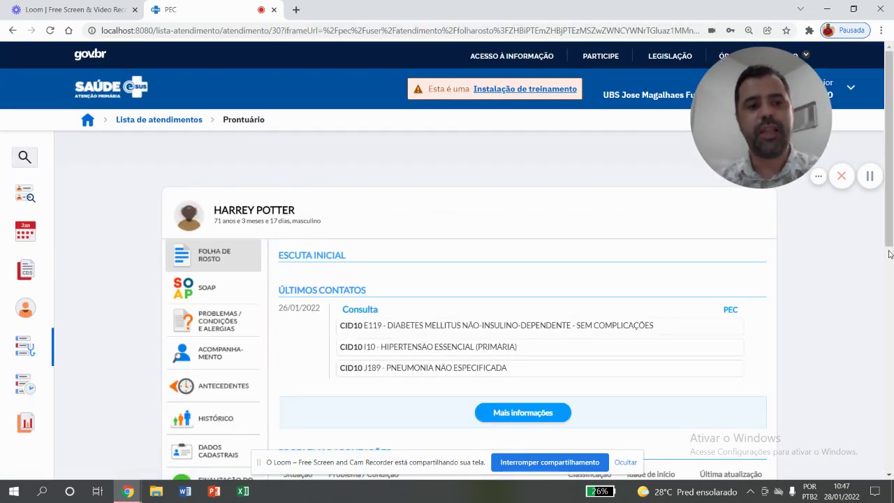
Review the patient's Folha de Rosto from top to bottom, followed by the Acompanhamento and Problemas / Condições e Alergias sections.
drag(890, 254, 879, 303)
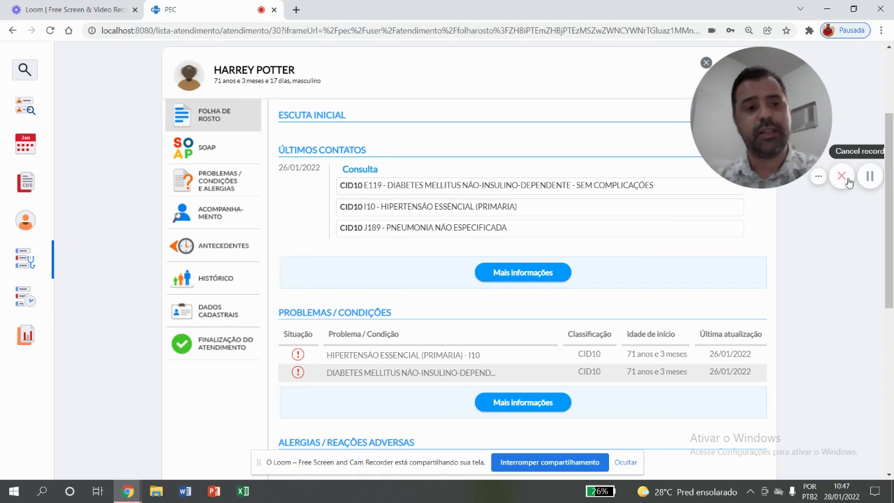
scroll(881, 254, down, 2)
drag(881, 254, 876, 274)
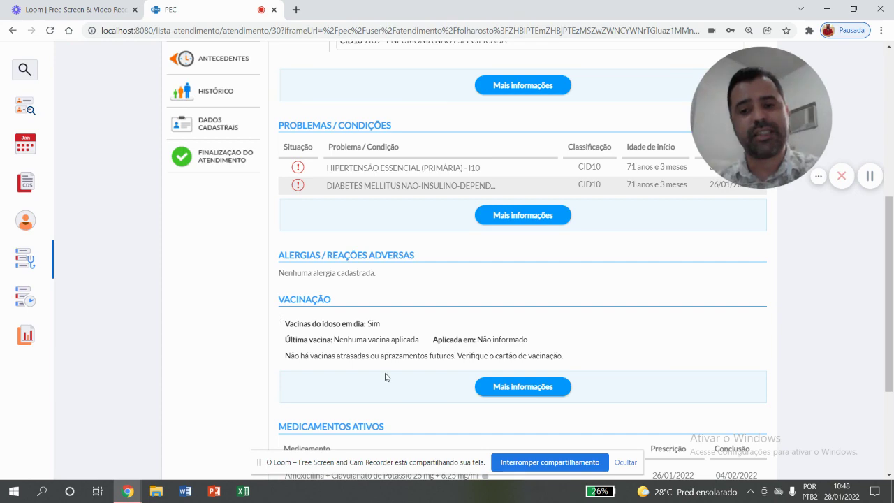
drag(891, 222, 883, 315)
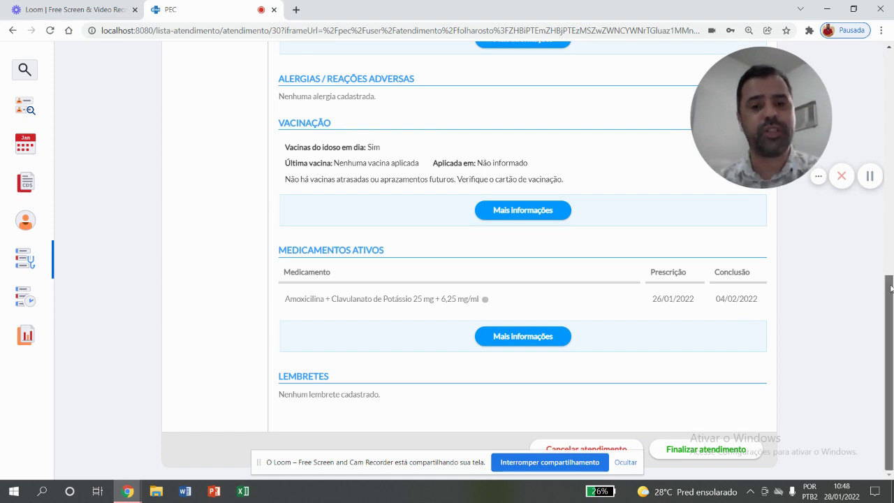
drag(888, 281, 885, 95)
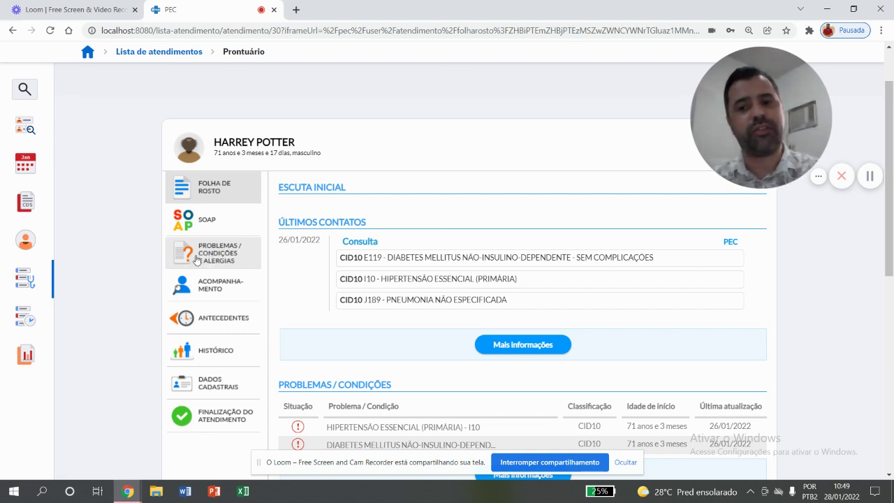
click(220, 287)
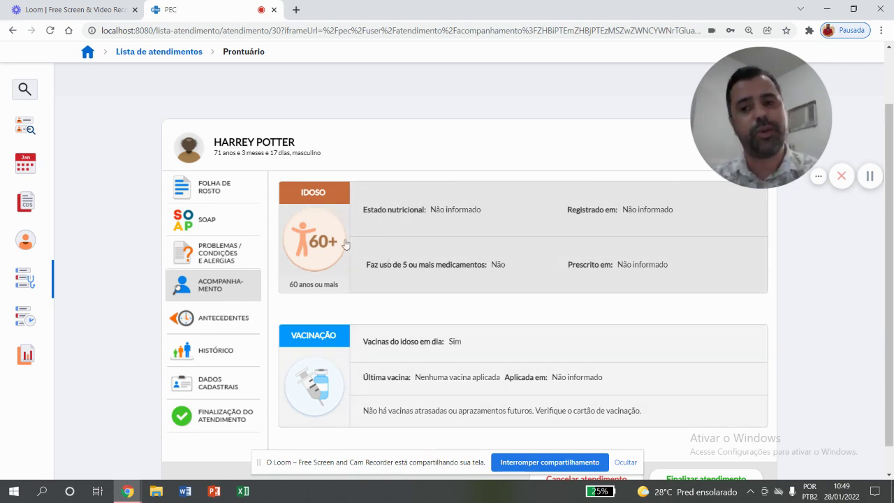
click(232, 249)
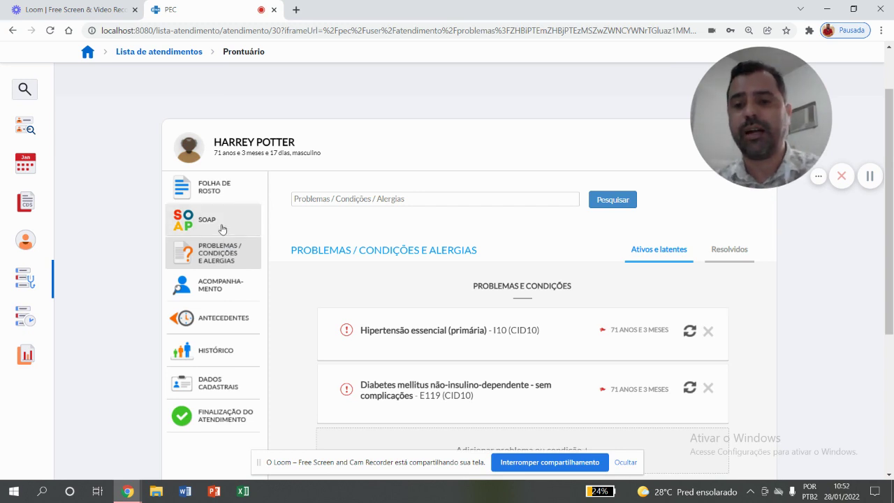
Enter "QUEIXA DO PACIENTE NO MOMENTO DESTA CONSULTA." as the Subjetivo note of the patient's SOAP record.
click(222, 229)
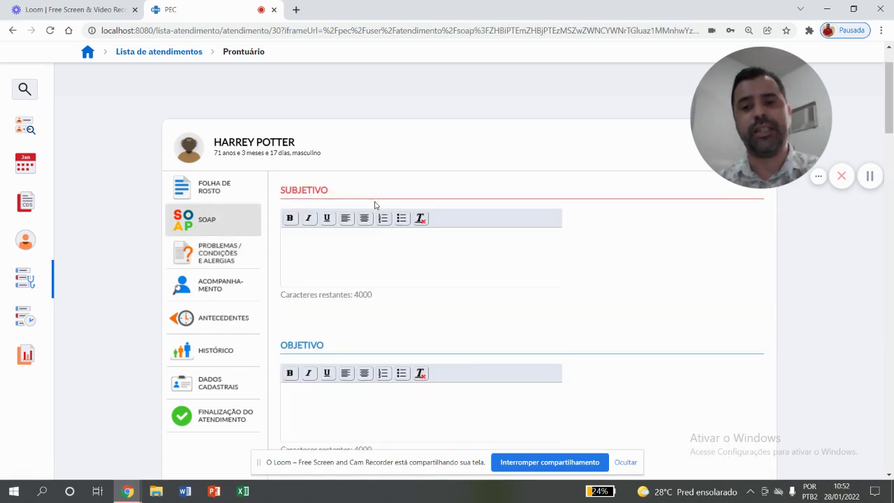
drag(888, 115, 889, 134)
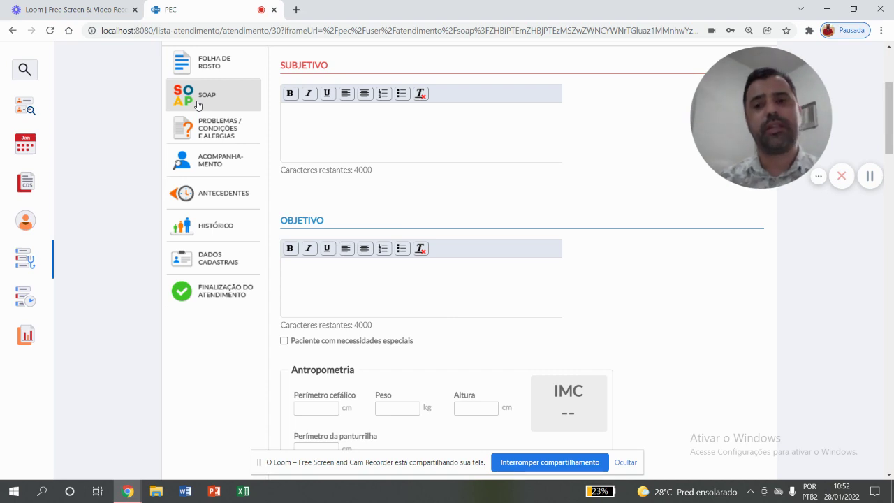
click(368, 120)
text(qui)
key(BackSpace)
key(BackSpace)
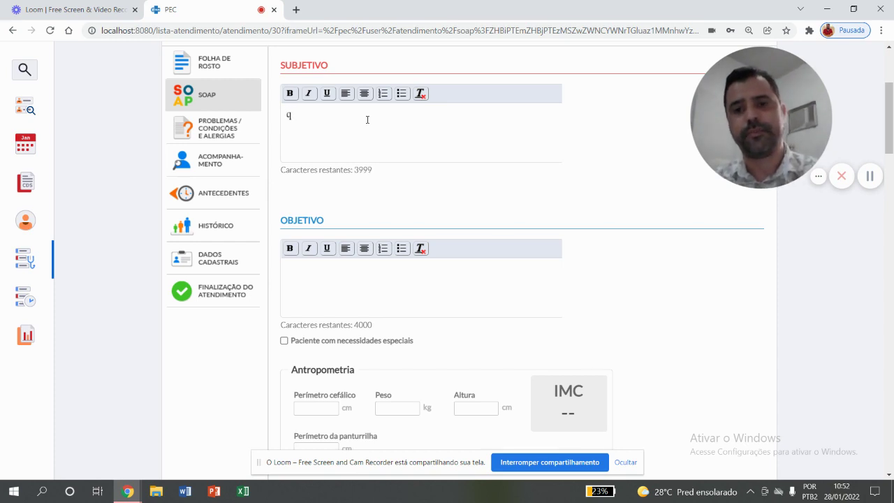
key(BackSpace)
text(QUEIXA DO P)
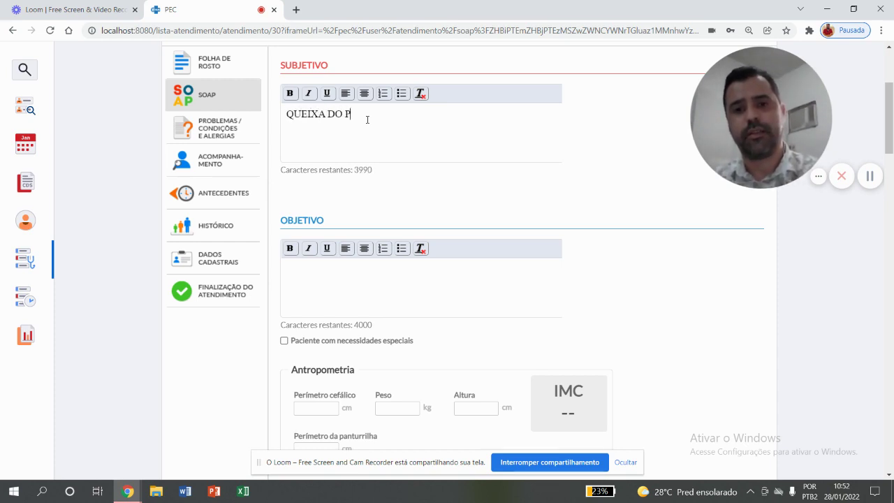
text(ACIENTE NO MOMENT)
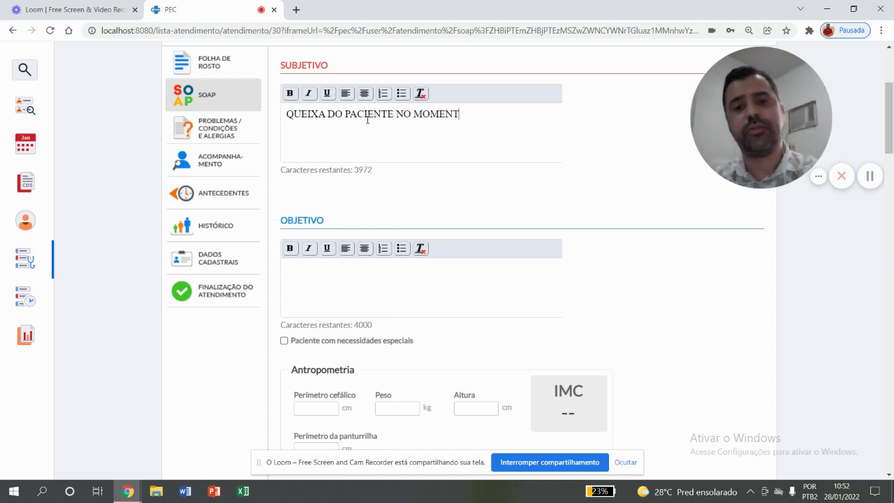
text(O DESTA CONSULTA.)
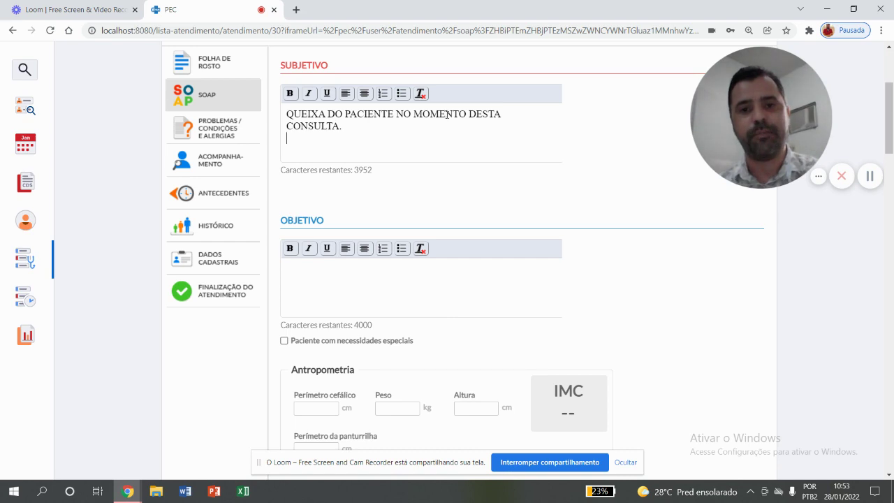
Enter "EXAME FÍSICO + EXAMES DE IMAGEM + EXAMES LAB." as the Objetivo note of the SOAP record.
scroll(391, 195, down, 2)
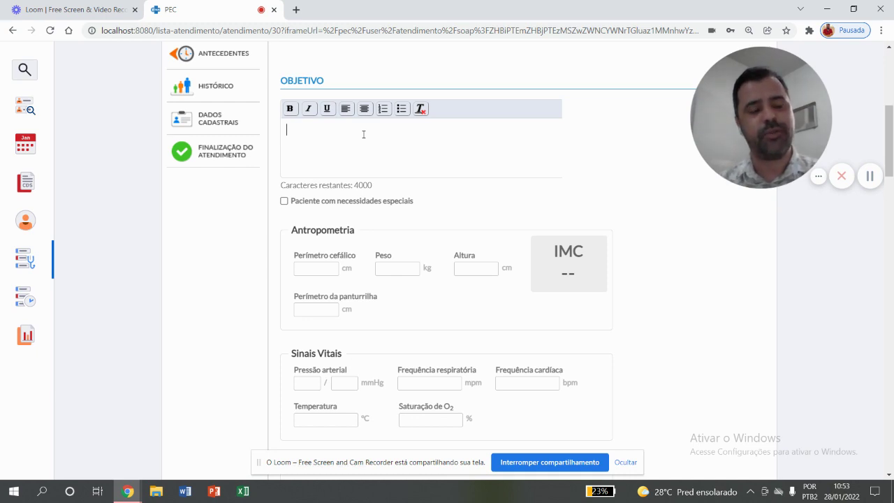
click(363, 134)
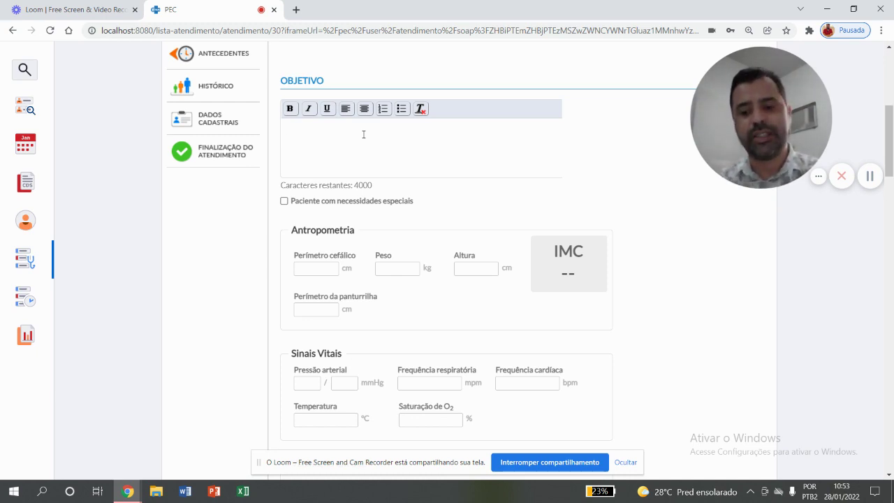
text(EXAM)
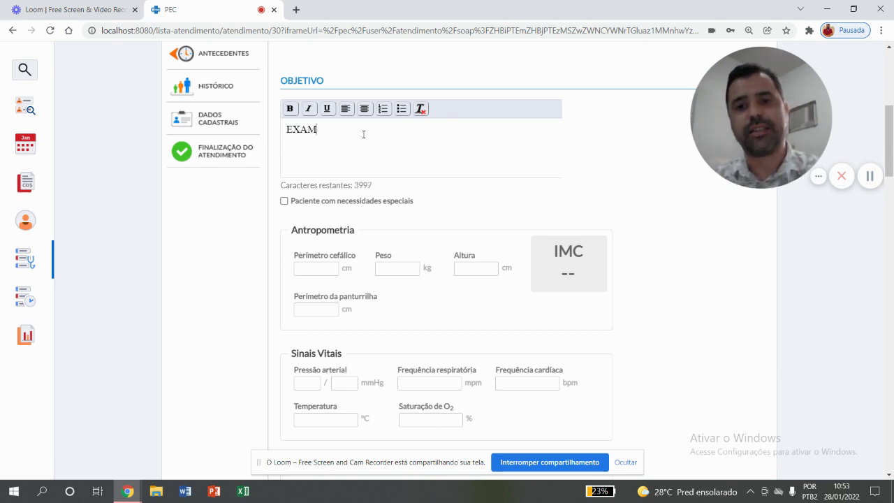
text(E FISIO)
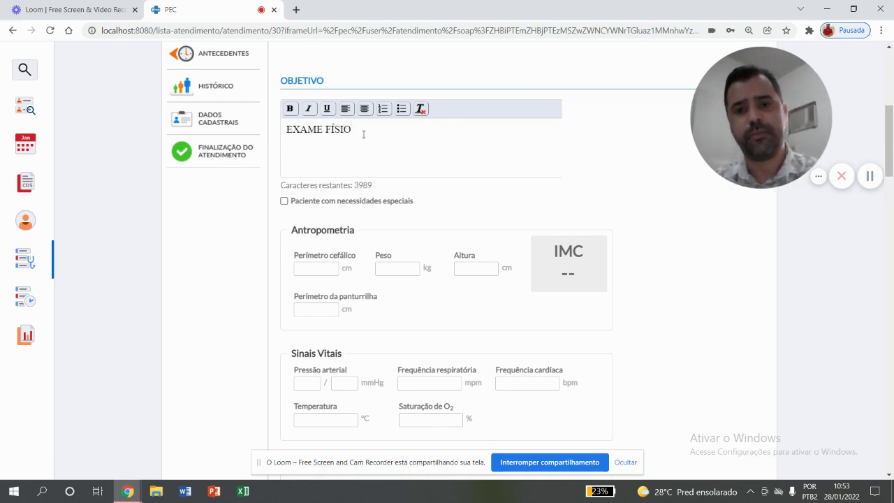
key(BackSpace)
text(CO : )
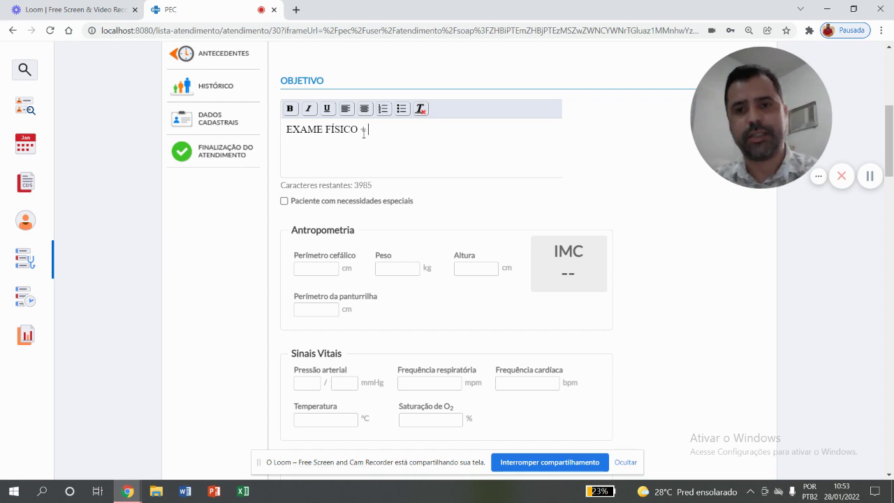
text(EXAMES DE I)
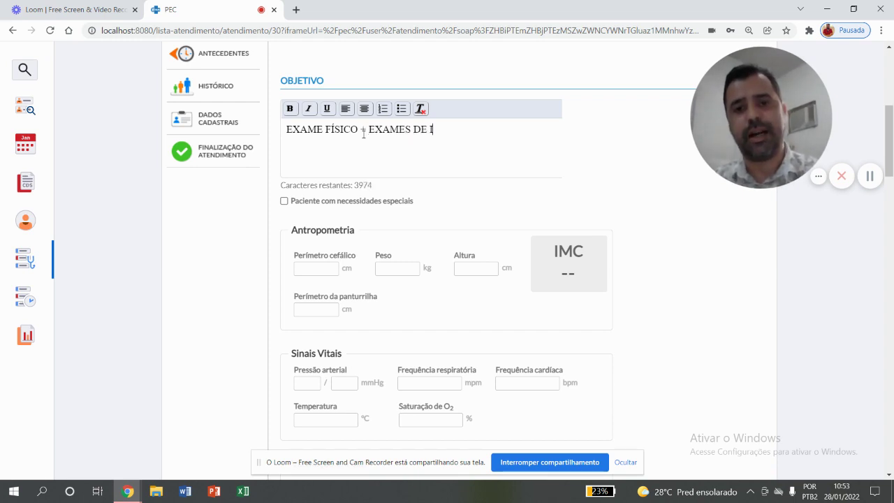
text(MAGEM + )
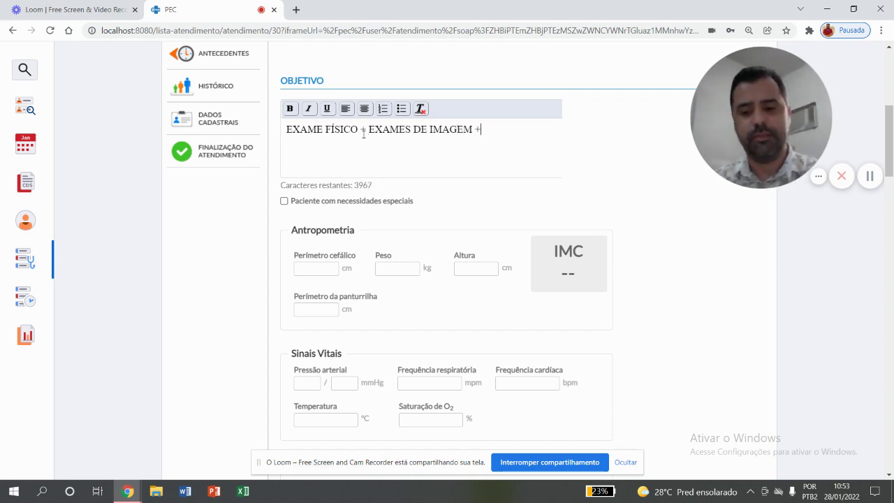
text(EXAMES )
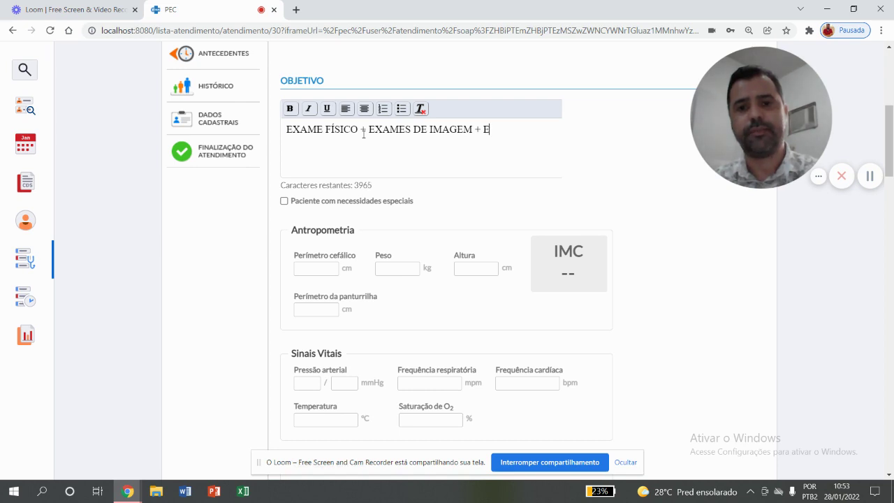
text(LAB)
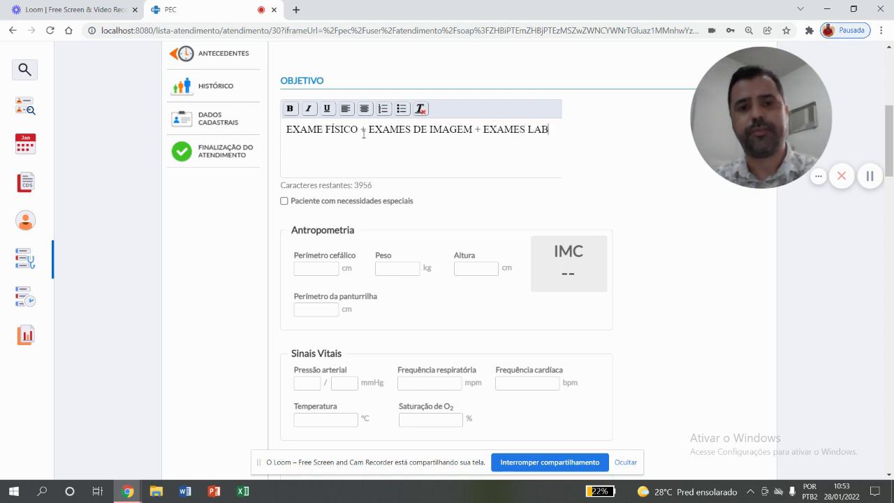
text(.)
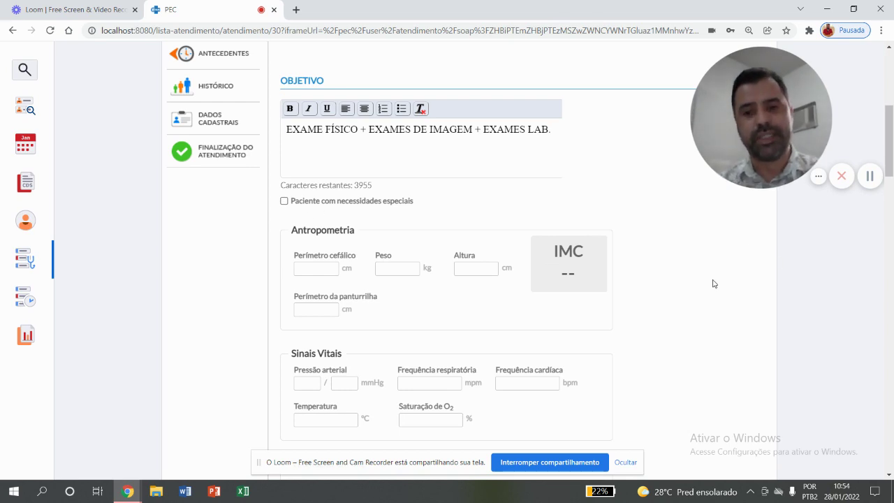
Review the remaining Objetivo sections, from Antropometria and Sinais Vitais through Glicemia to the list of requested or evaluated exams.
scroll(714, 283, down, 3)
scroll(713, 284, down, 1)
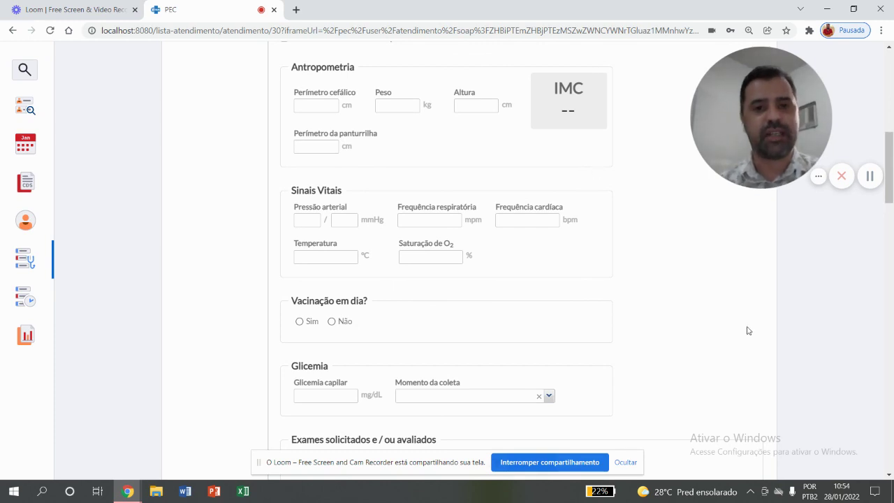
scroll(649, 323, down, 2)
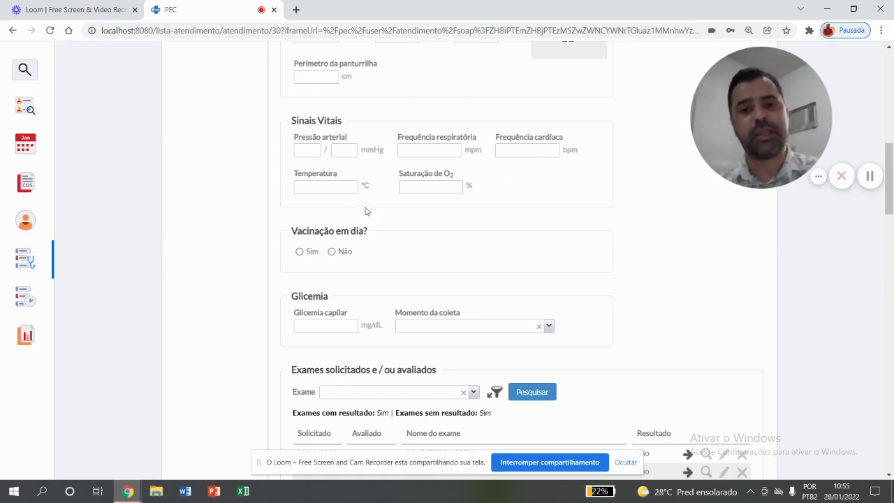
scroll(422, 254, down, 3)
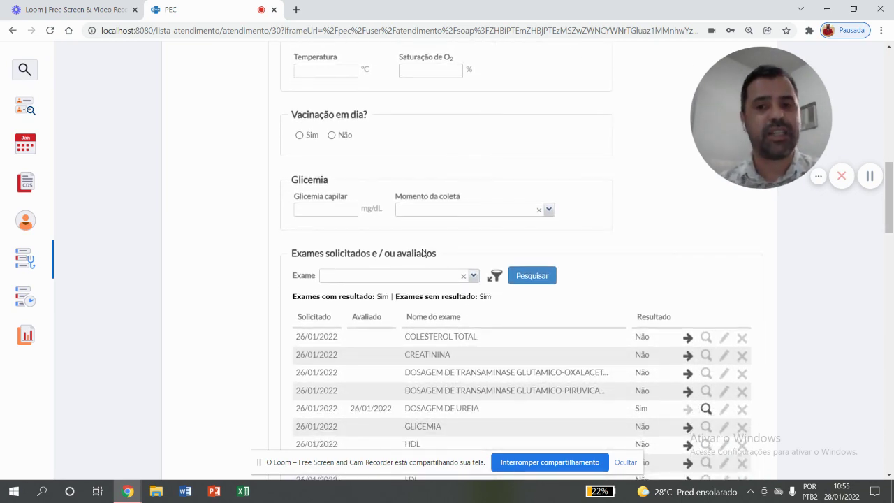
scroll(423, 253, down, 3)
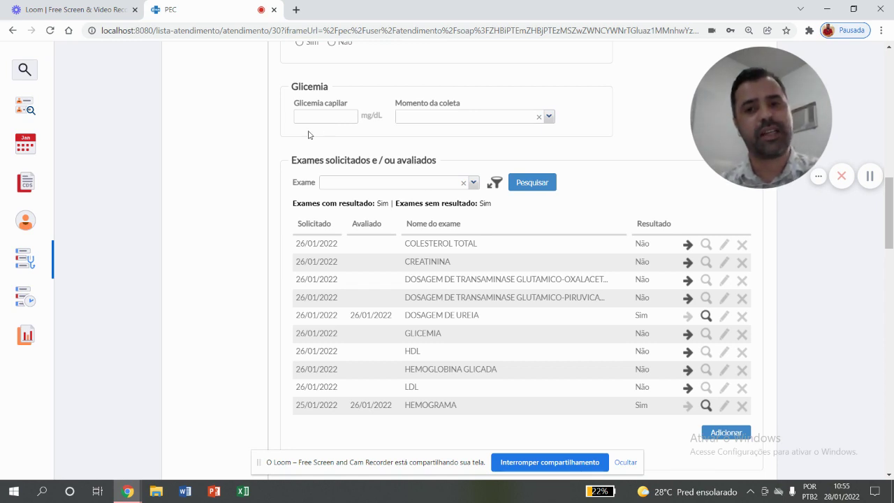
scroll(307, 134, down, 1)
scroll(308, 134, down, 1)
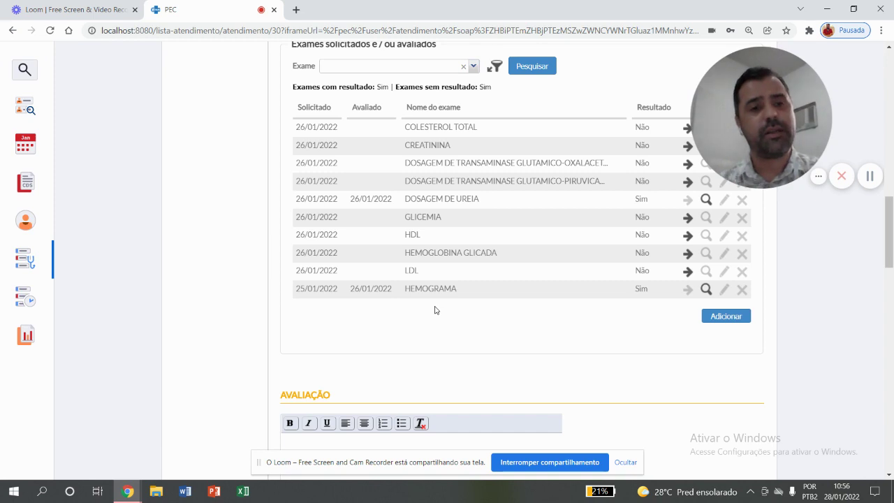
Open the form for adding an exam result, view the available exams, and close the form without saving.
click(716, 318)
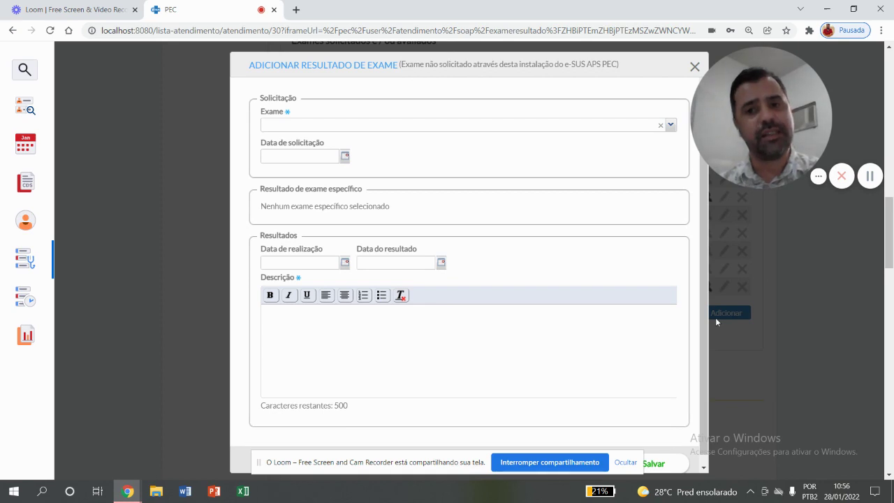
click(669, 126)
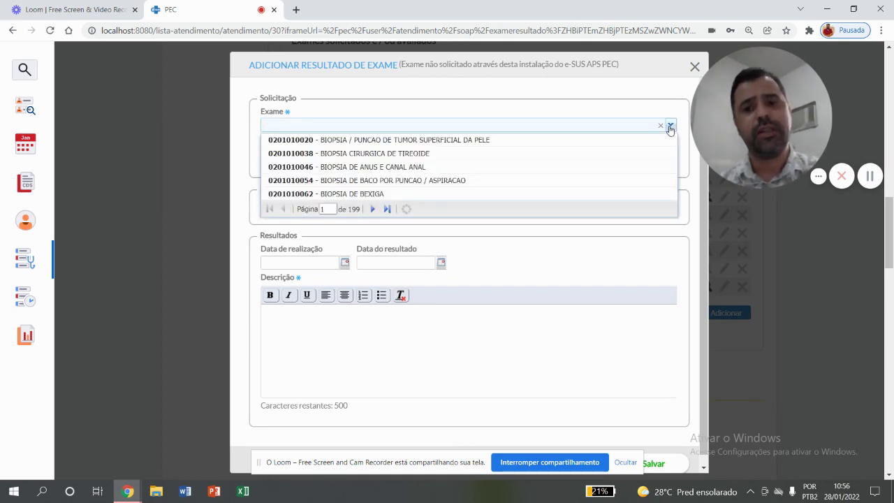
click(455, 342)
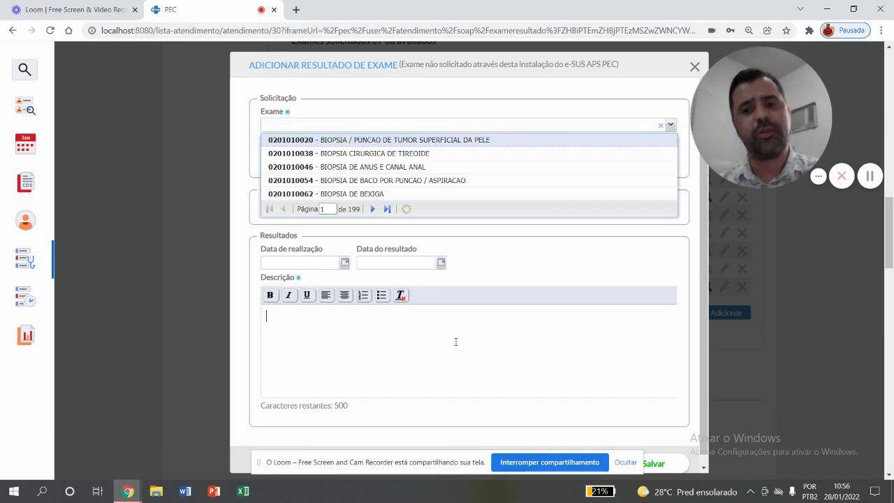
click(695, 67)
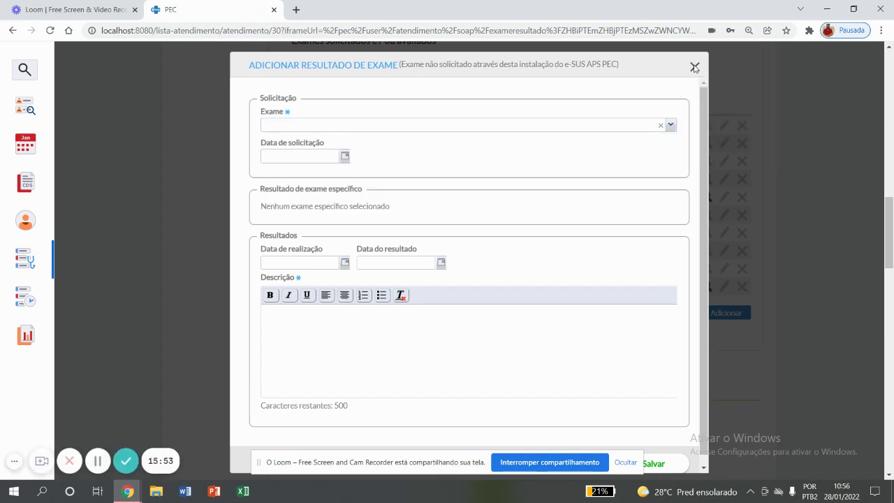
click(695, 67)
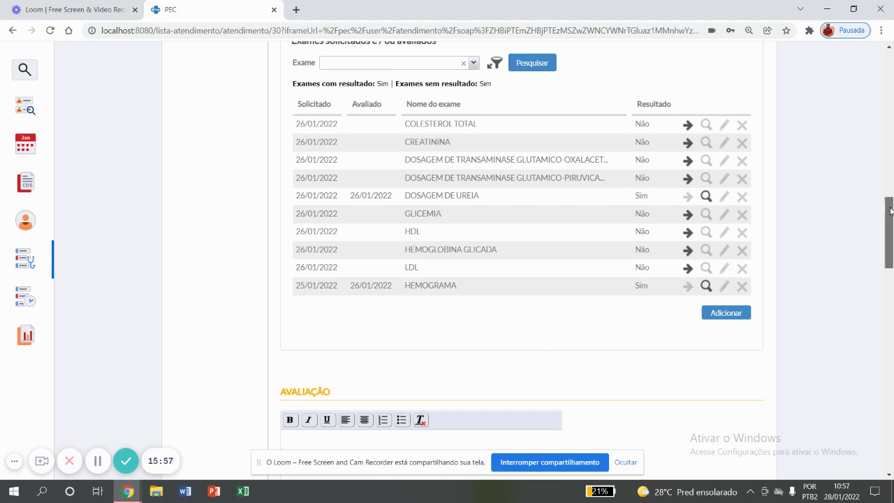
Enter "SUBJETIVO + OBJETIVO =" with "DIAGNOSTICO DO PACIENTE" on the line below as the Avaliação note of the SOAP record.
drag(889, 211, 877, 264)
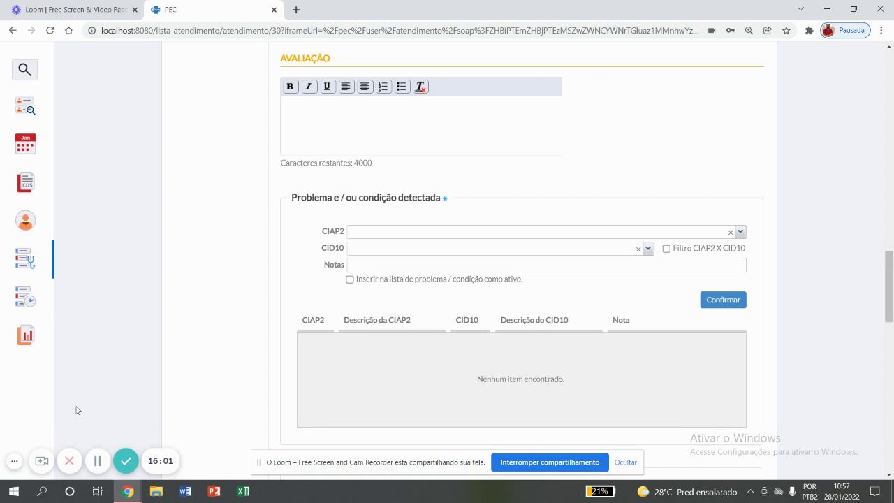
click(344, 106)
text(DIAGNOSTICO DO PA)
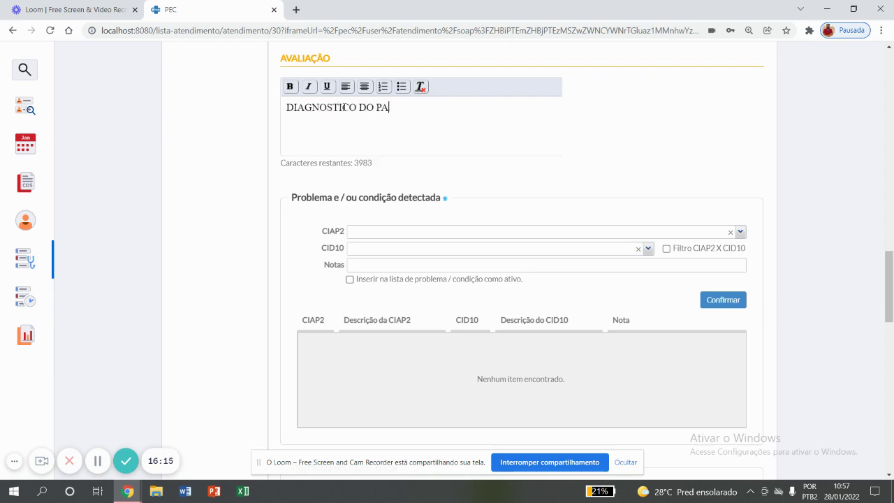
text(CIENTE)
click(287, 107)
key(Return)
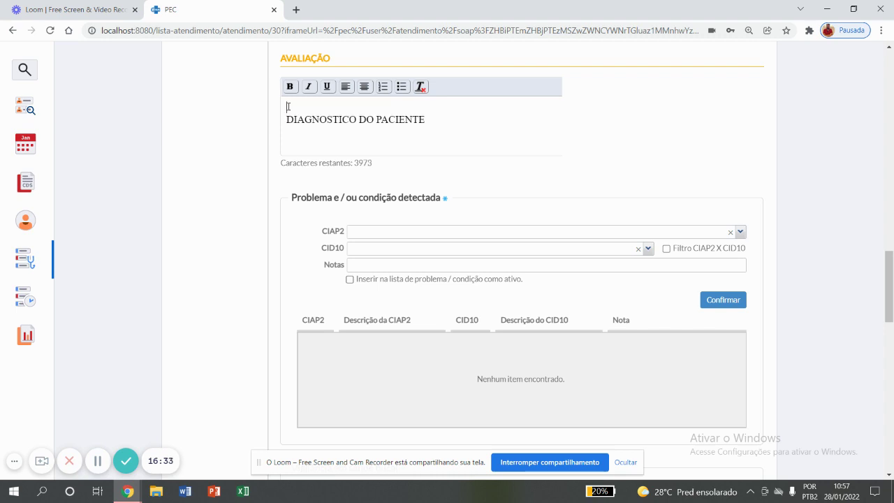
text(SUBJETIVO + )
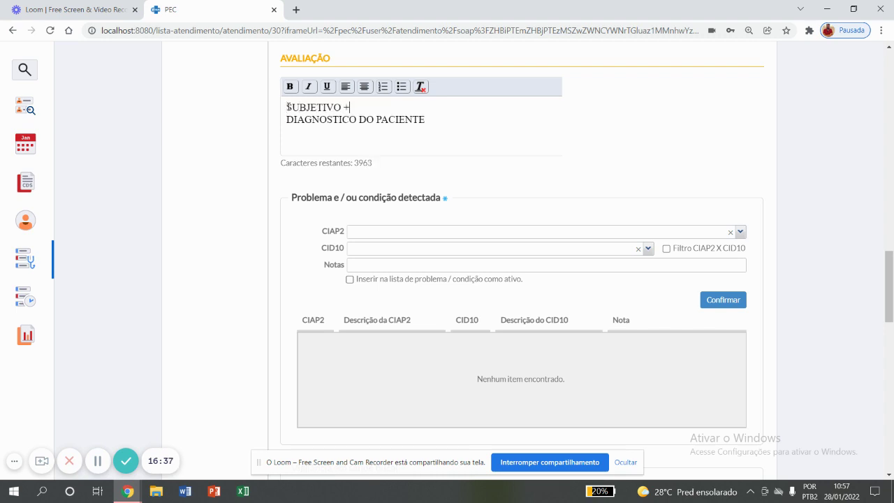
text(OBJETIVO)
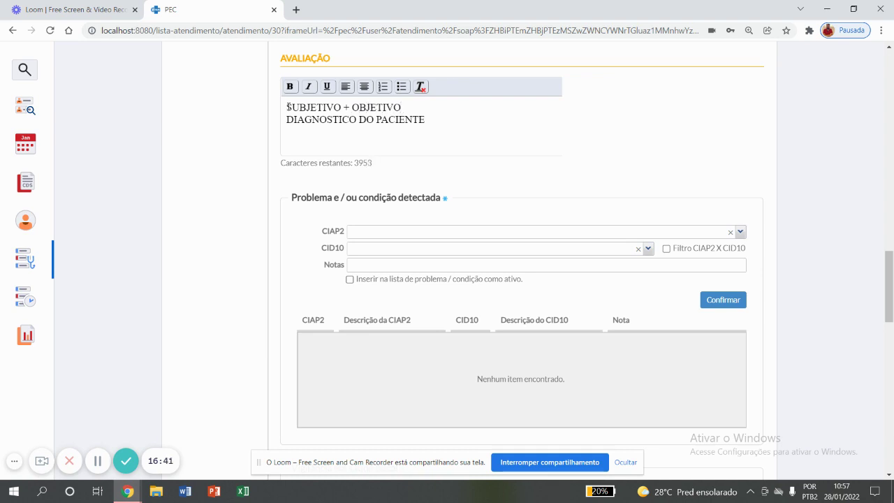
text( =)
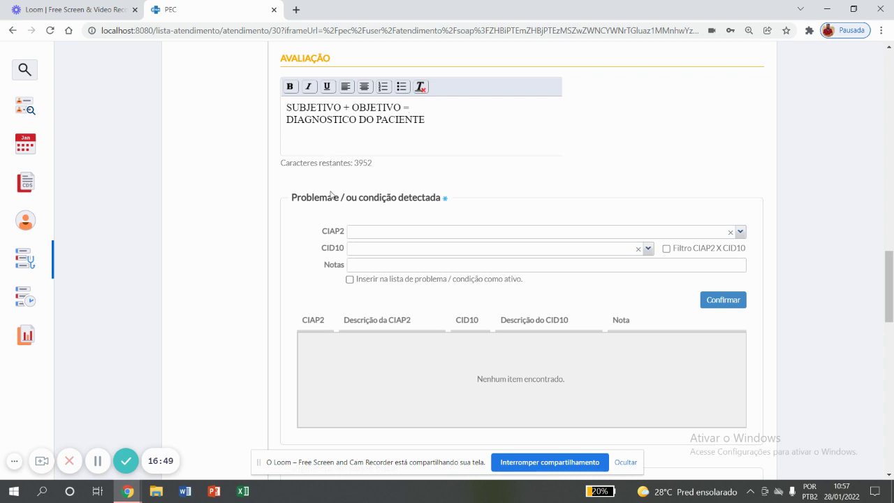
Try searching the CID10 codes of the detected problem for "GENGIVAIS" and "DENTE".
click(372, 250)
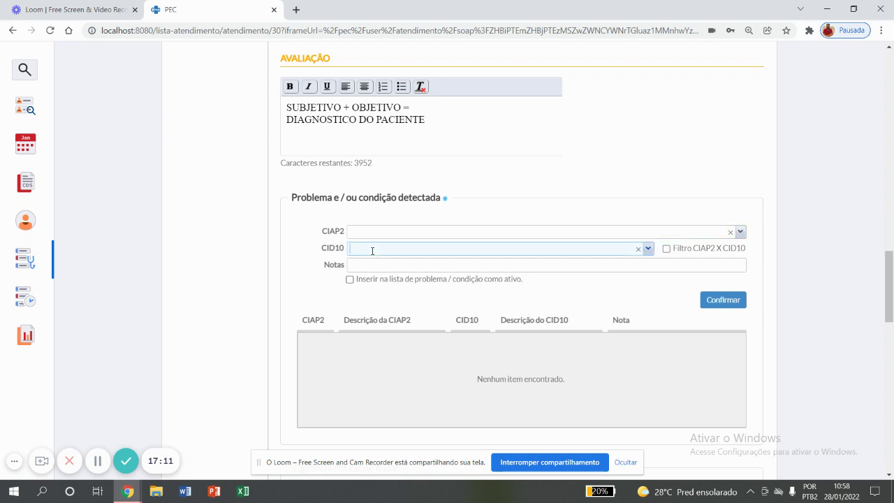
text(GENGIVAIS)
key(BackSpace)
key(BackSpace)
key(BackSpace)
key(BackSpace)
key(BackSpace)
key(BackSpace)
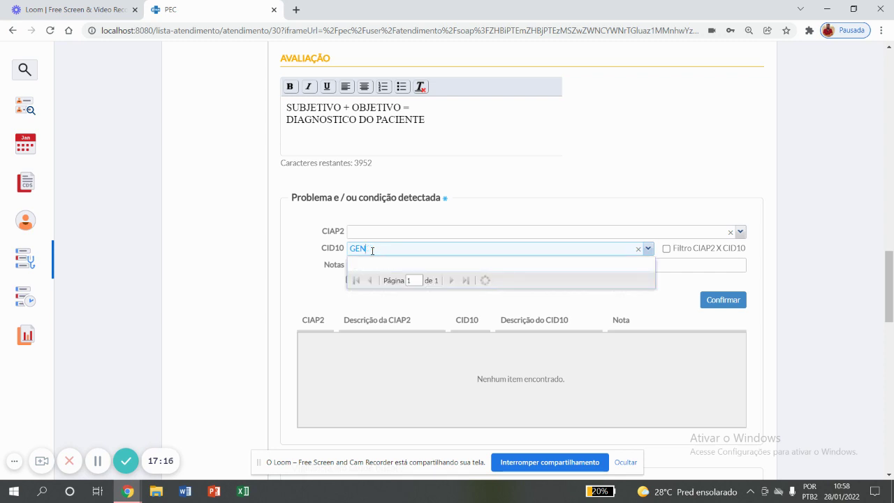
text(DENTE)
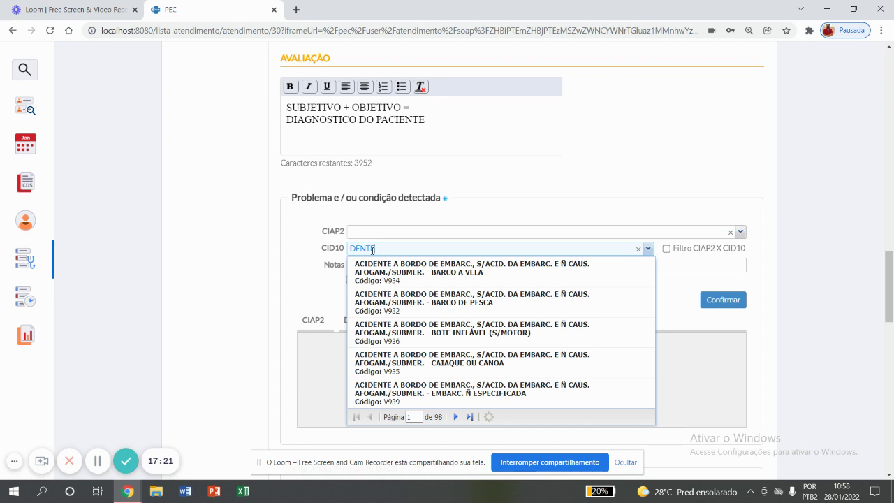
key(BackSpace)
key(BackSpace)
key(BackSpace)
key(BackSpace)
key(BackSpace)
text(PR)
Add a detected problem with CID10 CÁRIE DENTÁRIA (K02) and CIAP2 SINAIS/SINTOMAS DOS DENTES/GENGIVAS (D19), leaving the notes empty.
text(CARIE)
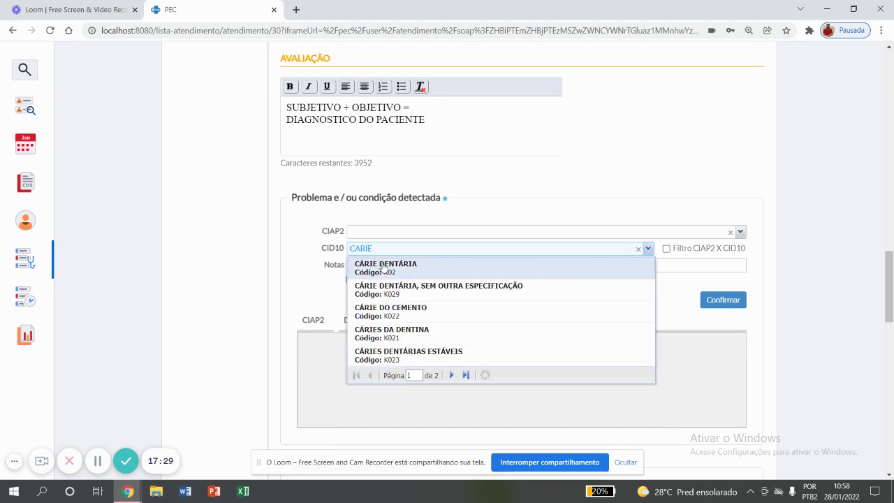
click(383, 263)
click(409, 230)
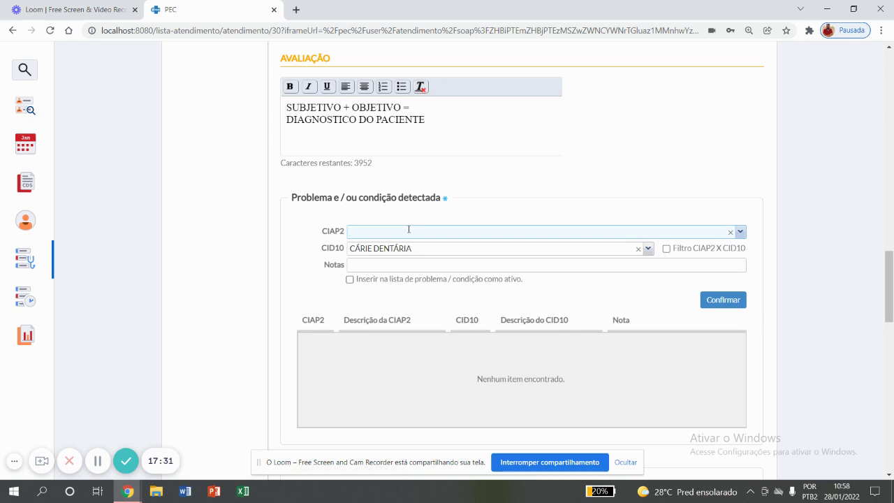
text(GENGIVAIS)
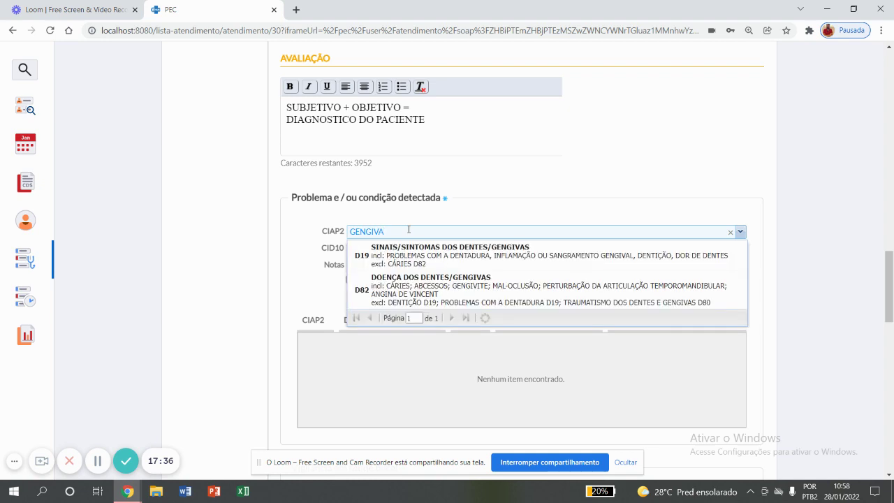
click(413, 252)
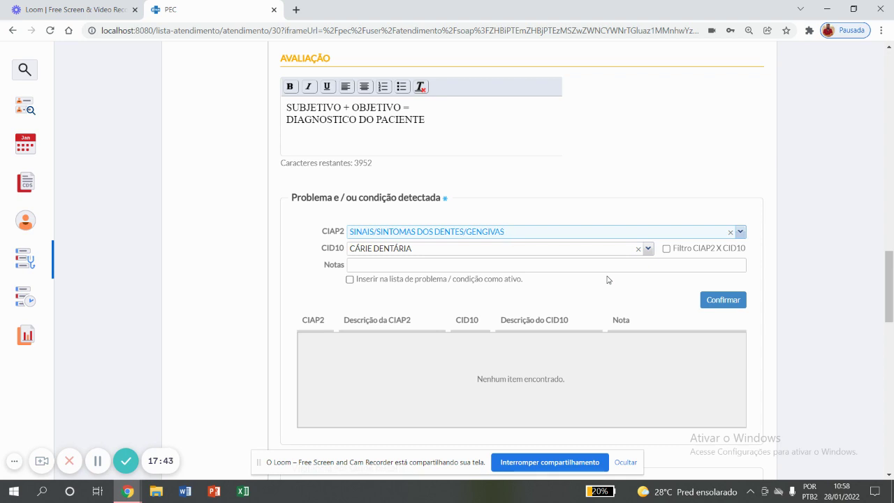
click(408, 266)
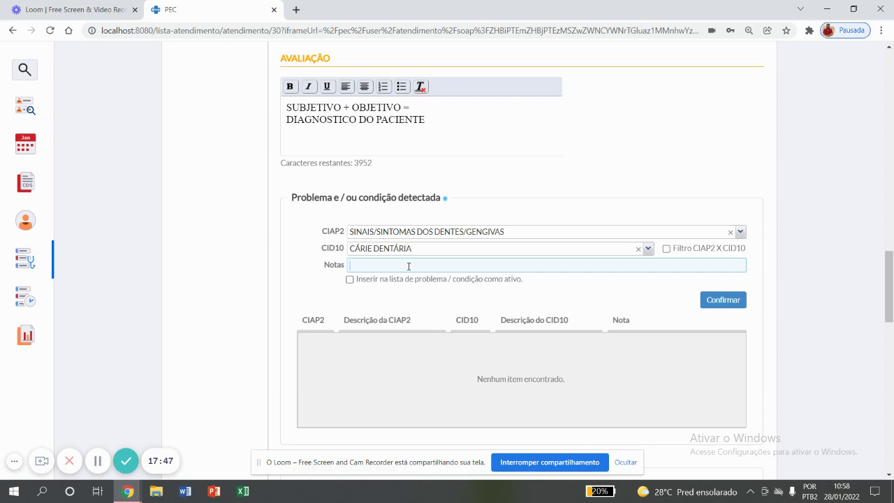
click(733, 302)
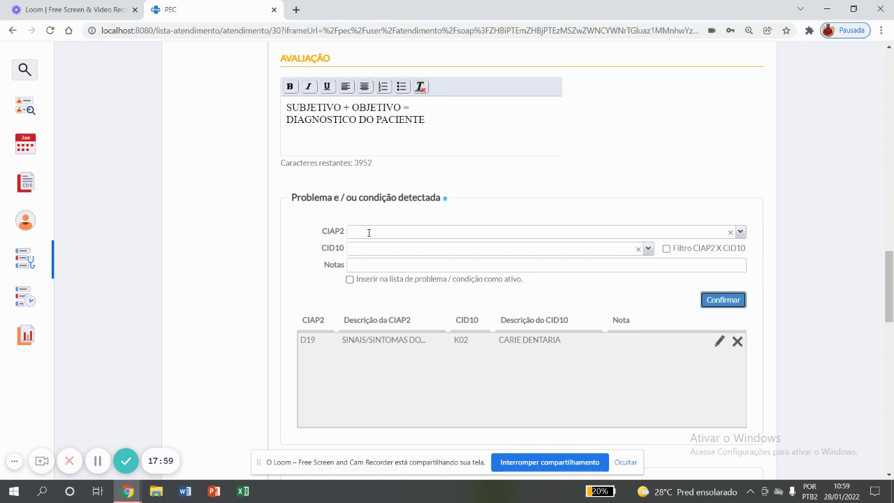
Mark Dor de dente under Vigilância em saúde bucal and set Necessidade de prótese to Não.
drag(888, 271, 881, 327)
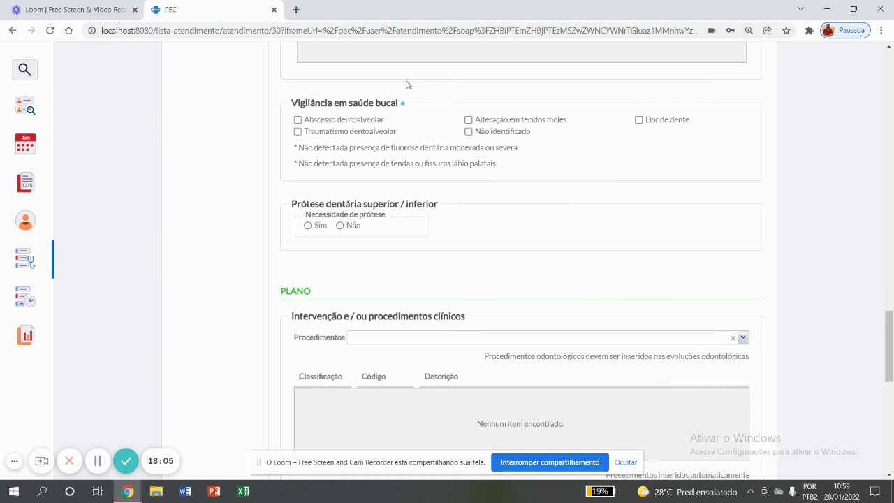
click(639, 120)
click(340, 225)
Mark tooth 14 as Extraído (E) in the Atual odontogram of the Plano section.
drag(887, 321, 879, 359)
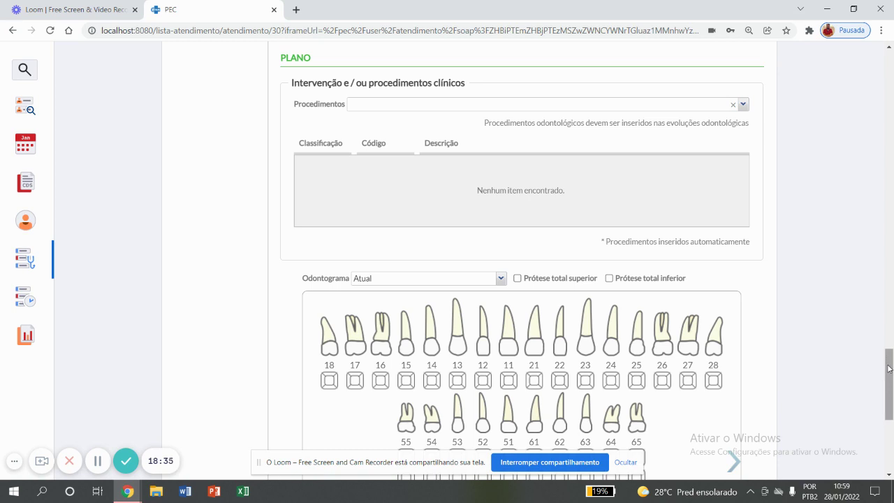
drag(889, 370, 890, 374)
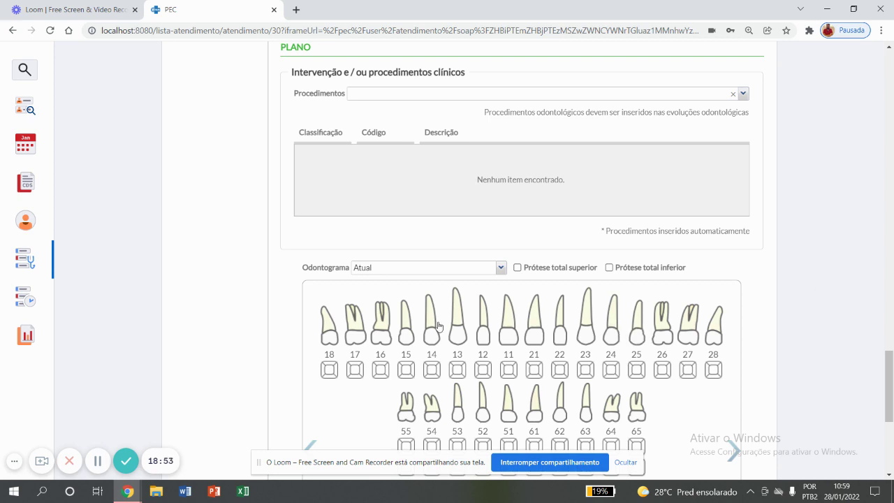
scroll(890, 352, down, 3)
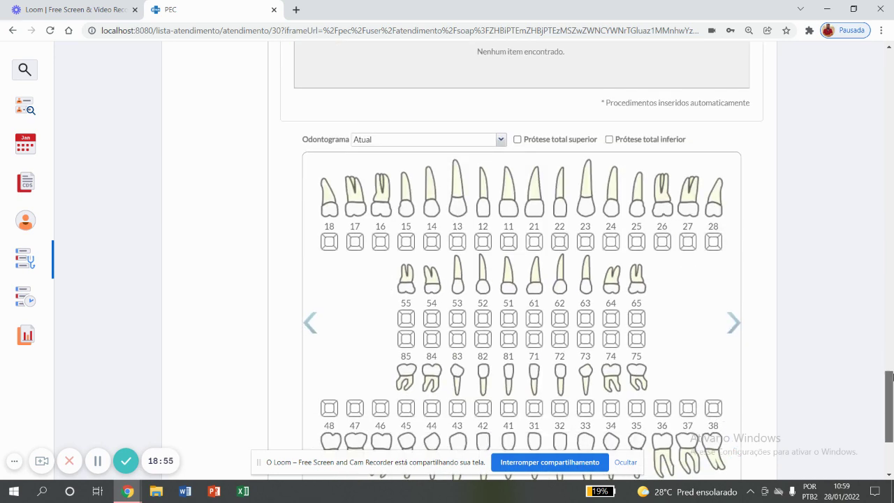
click(430, 163)
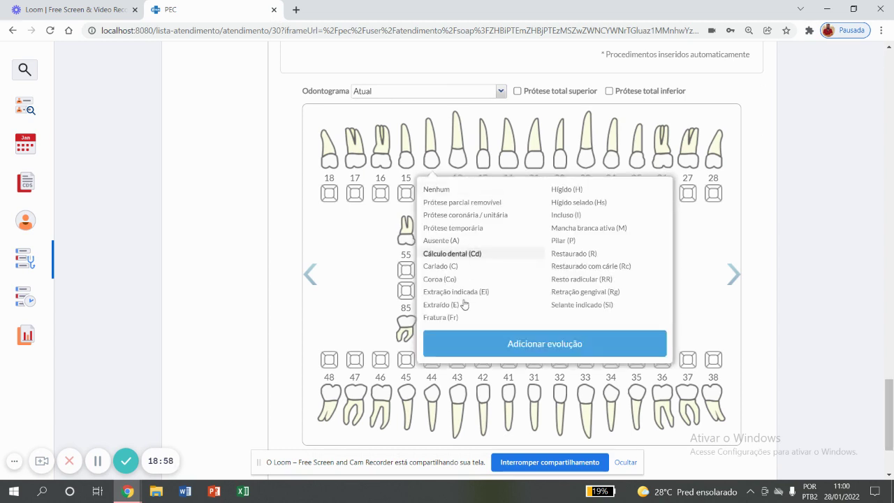
click(441, 304)
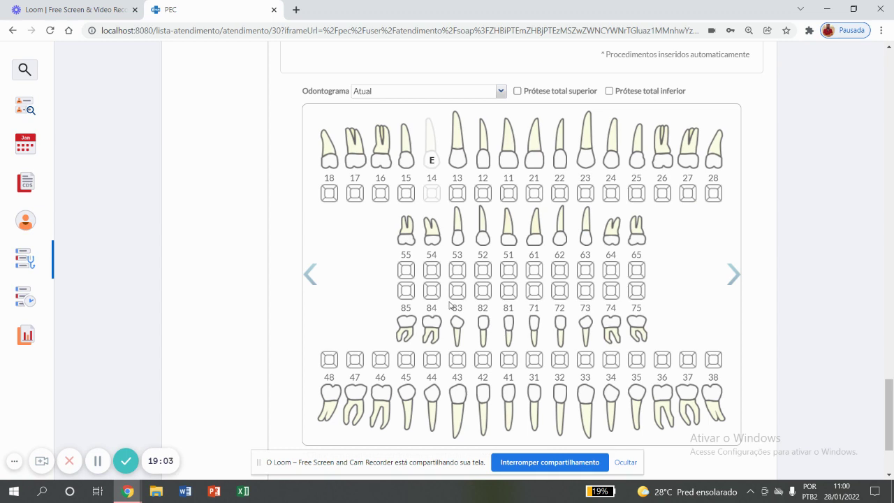
Try the Prótese total inferior option and clear it again, and mark tooth 22 as Cariado (C) in the odontogram.
click(652, 92)
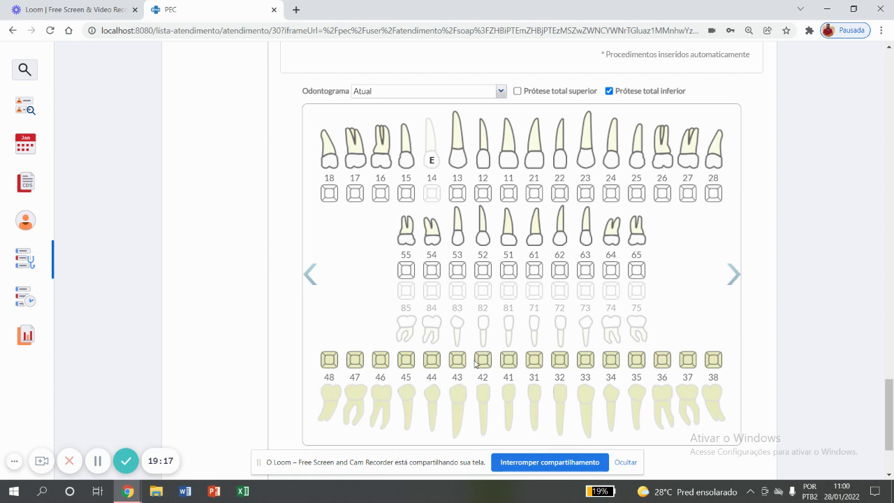
click(609, 91)
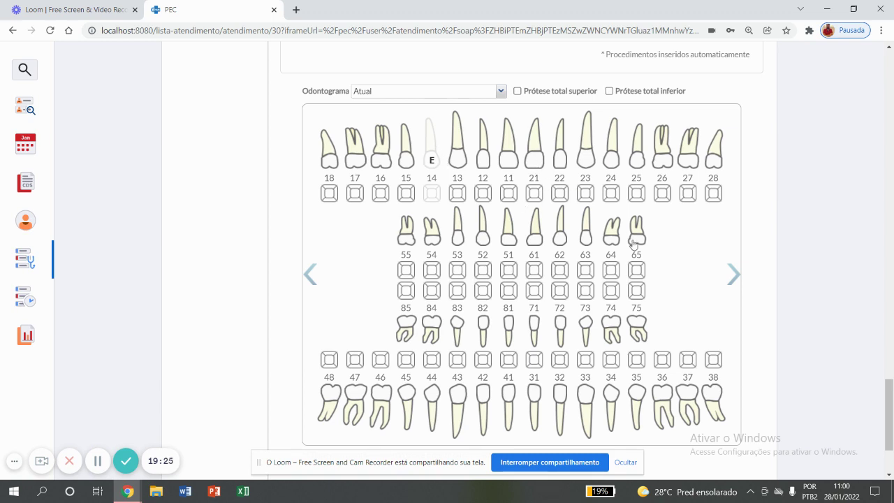
click(559, 163)
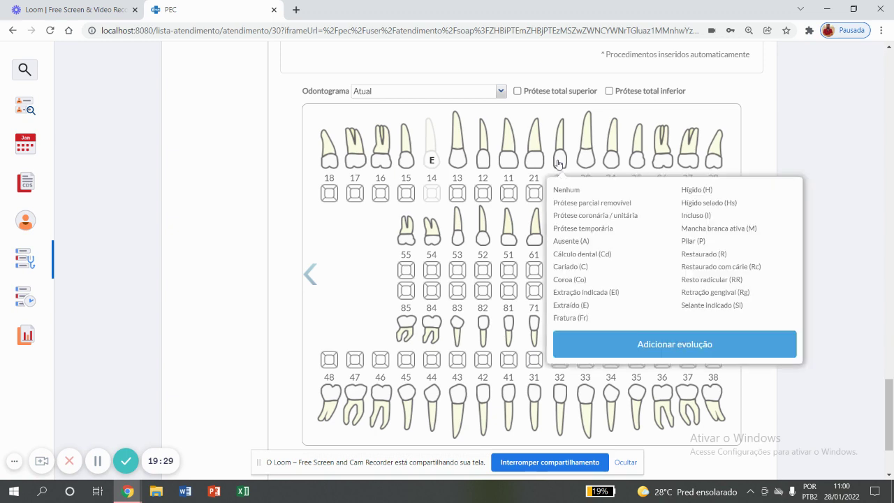
click(579, 267)
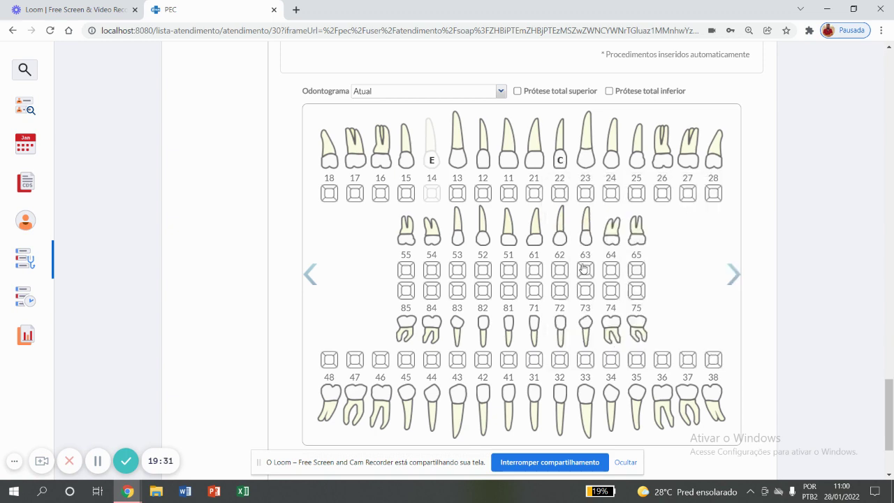
Mark Cárie de raiz on tooth 23, and mark the centre face of tooth 22 and the right side face of tooth 23.
click(586, 148)
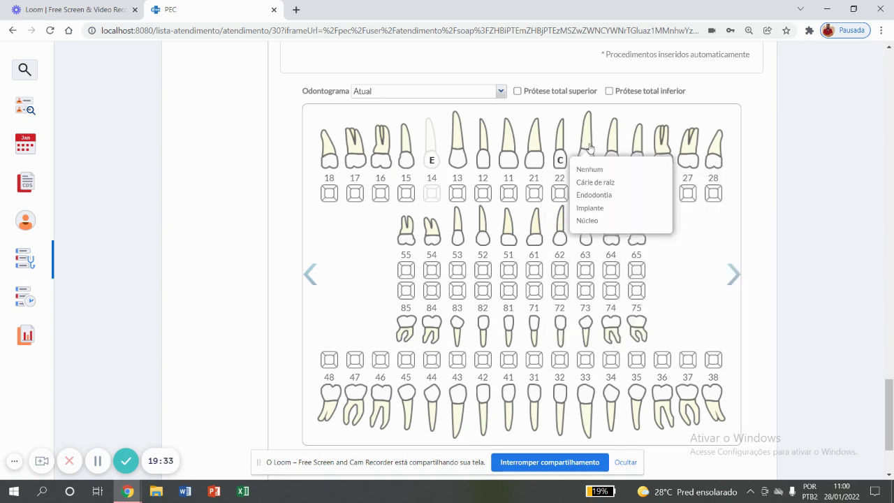
click(595, 183)
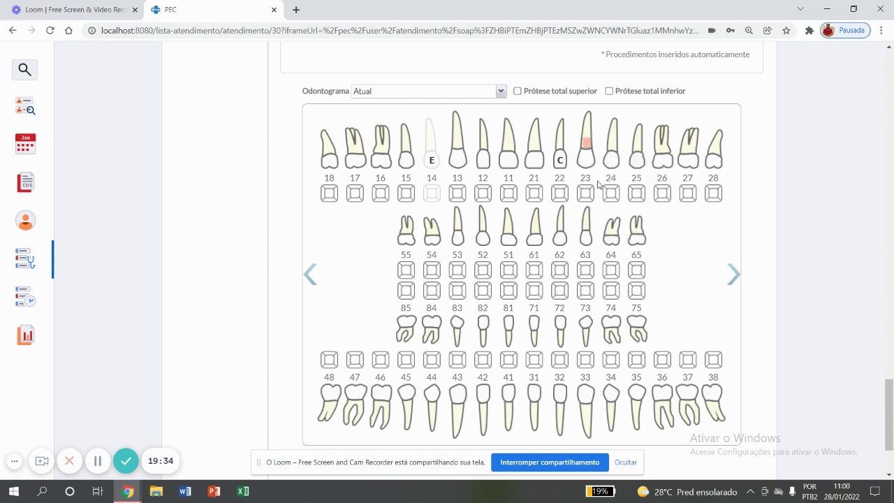
click(559, 193)
click(591, 193)
Mark tooth 25 as Coroa (Co) and teeth 18 and 17 as Extraído (E) in the odontogram.
click(638, 164)
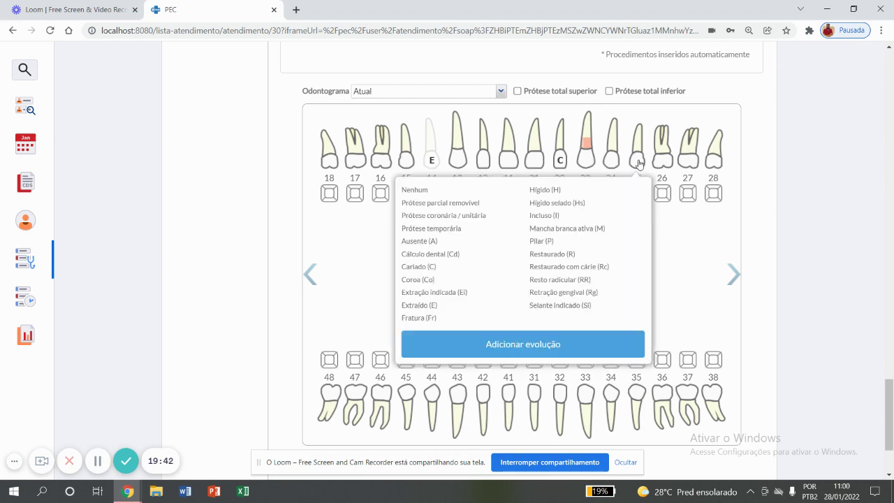
click(423, 281)
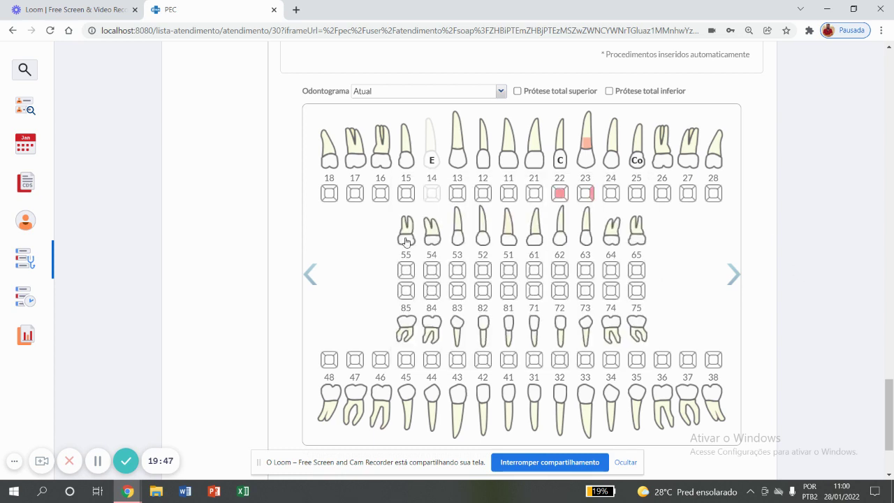
click(327, 160)
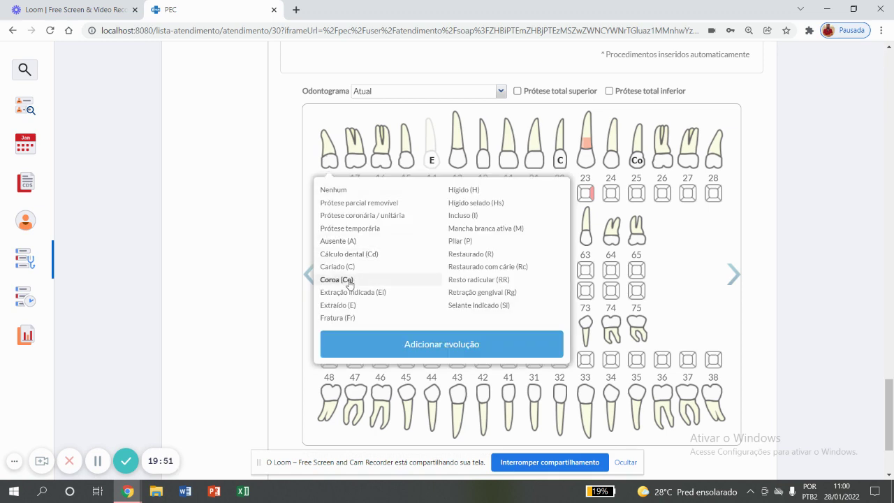
click(343, 305)
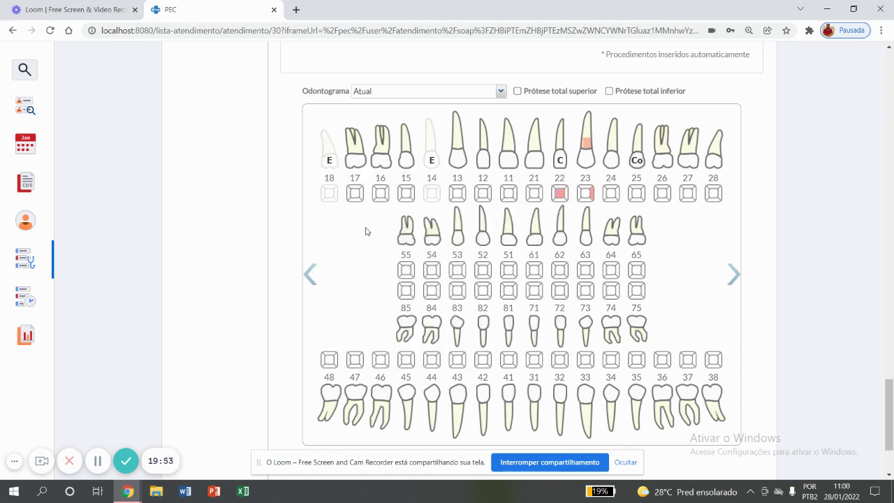
click(352, 160)
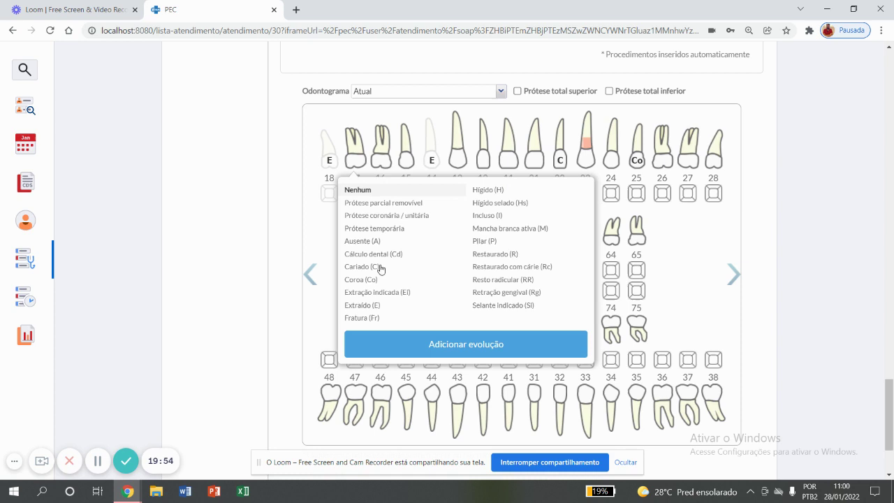
click(373, 307)
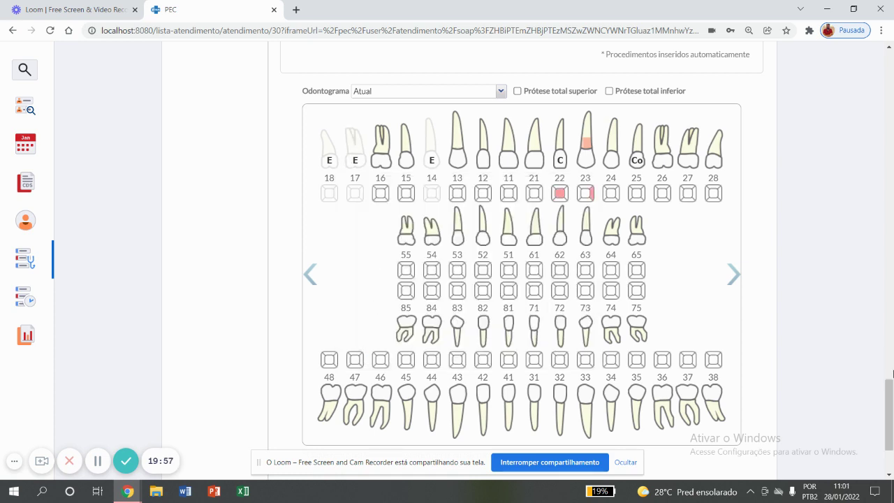
Mark tooth 45 as Cariado (C) and mark its centre face in the odontogram.
scroll(888, 391, down, 1)
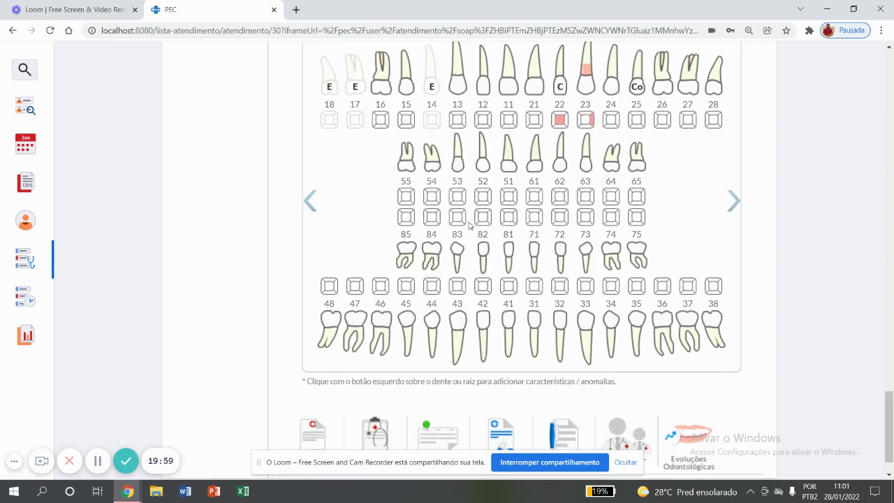
click(407, 318)
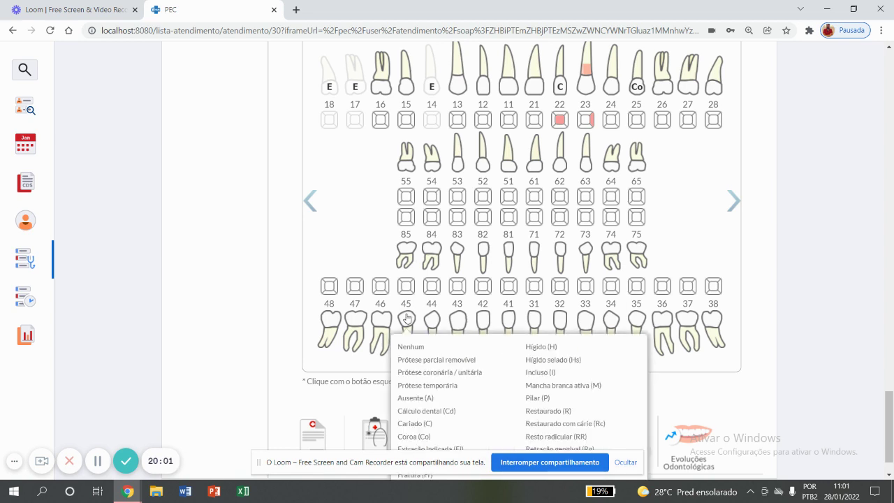
click(414, 422)
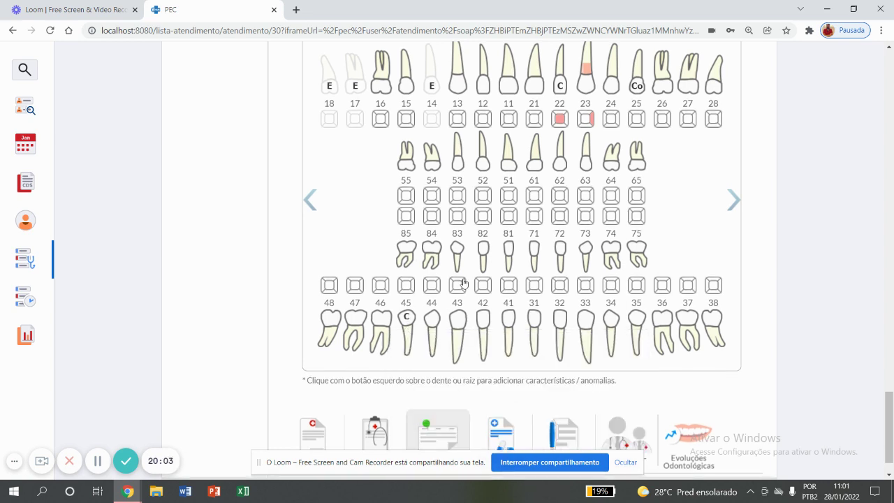
click(407, 287)
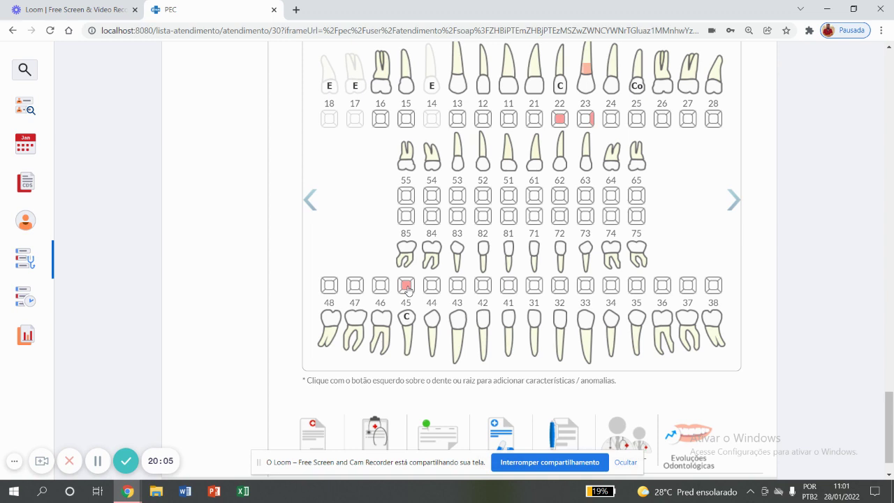
Mark the centre faces of teeth 41 and 33, setting tooth 41 to Cariado (C) and the root of tooth 33 to Cárie de raiz.
click(510, 288)
click(510, 321)
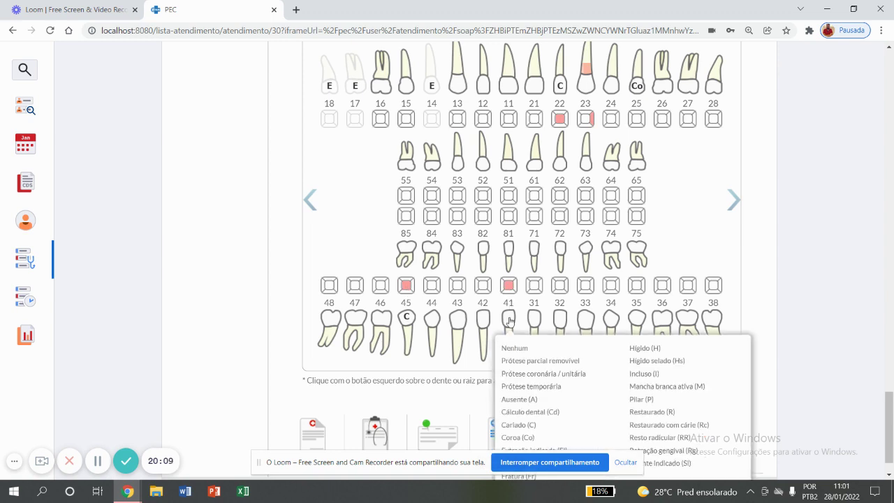
click(524, 425)
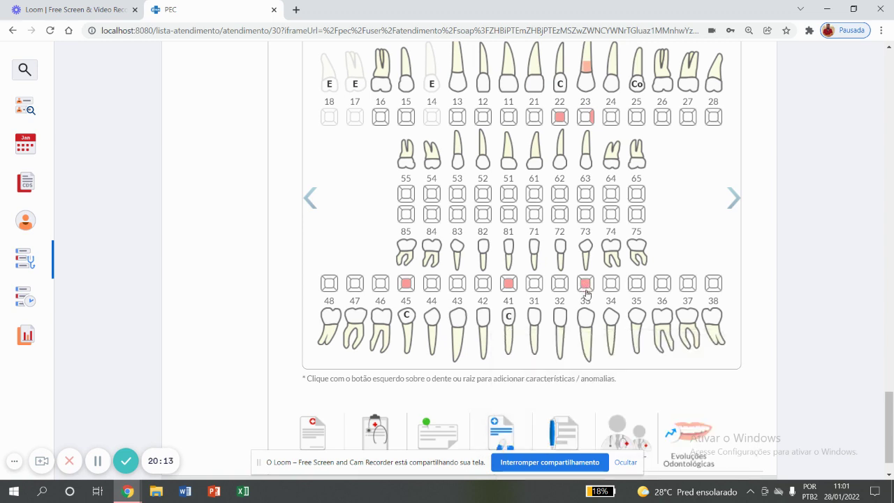
click(587, 340)
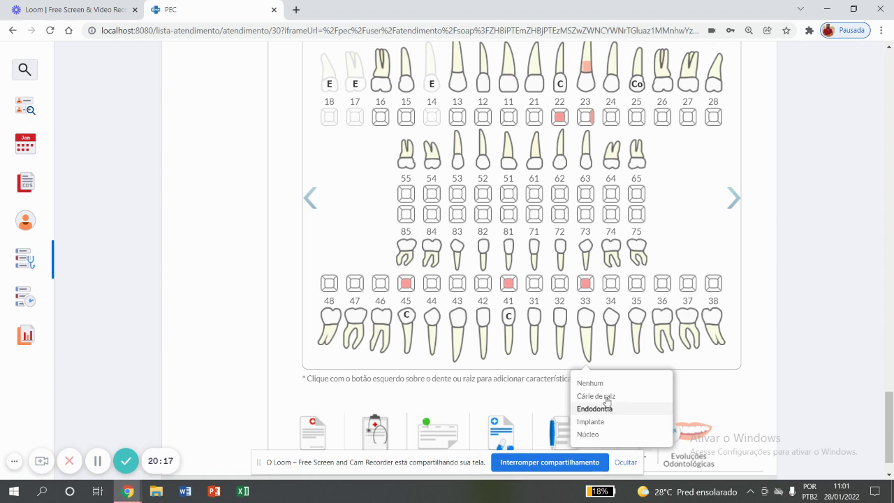
click(607, 397)
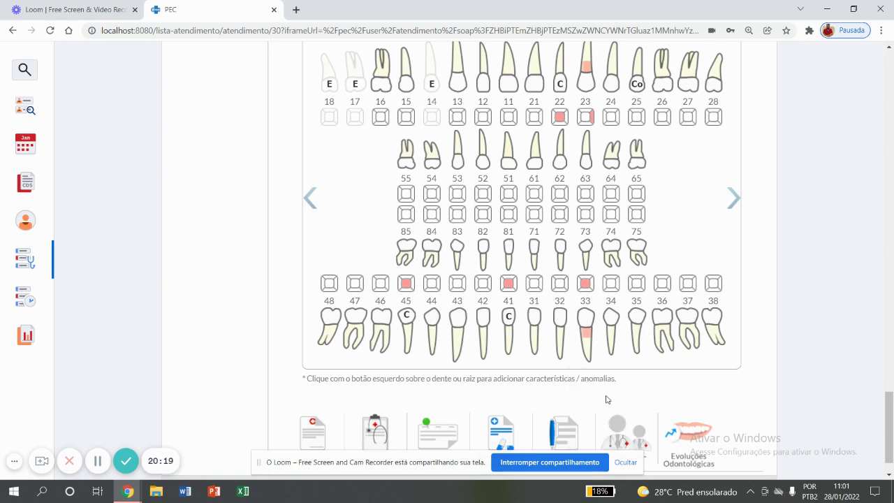
triple_click(782, 192)
click(783, 190)
scroll(891, 435, down, 1)
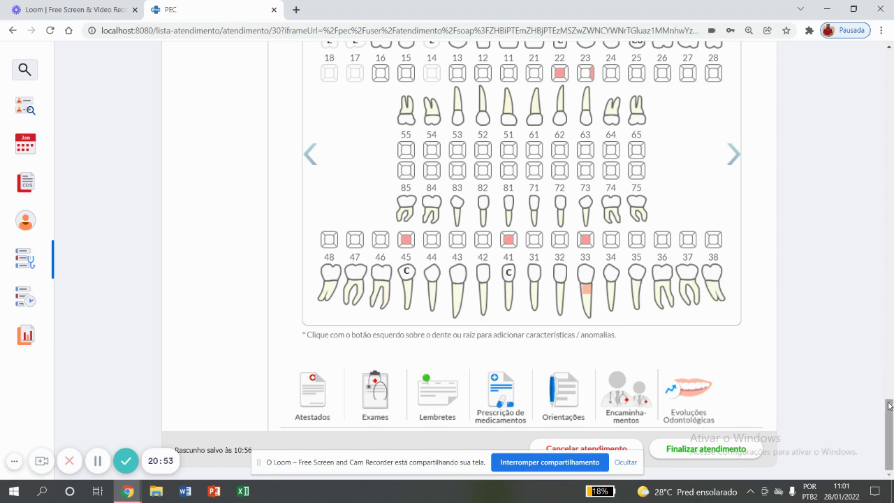
Start adding a dental evolution for tooth 22 from the odontogram.
drag(888, 405, 869, 395)
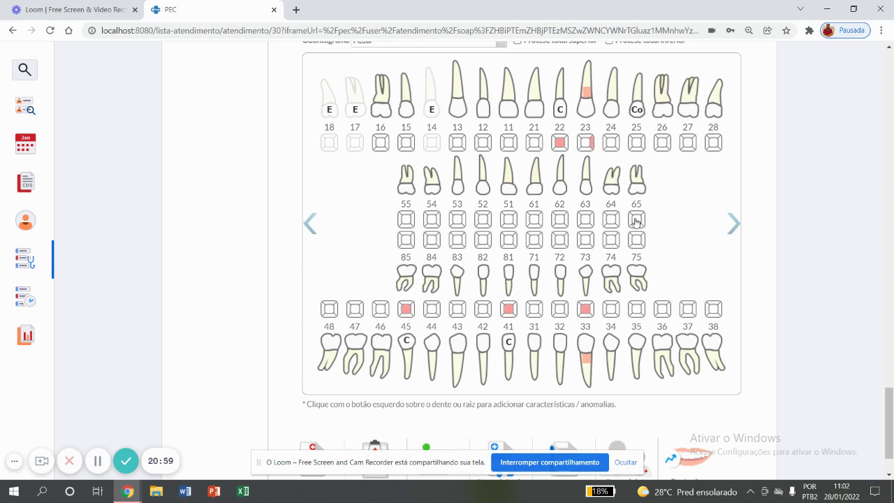
right_click(561, 112)
click(560, 112)
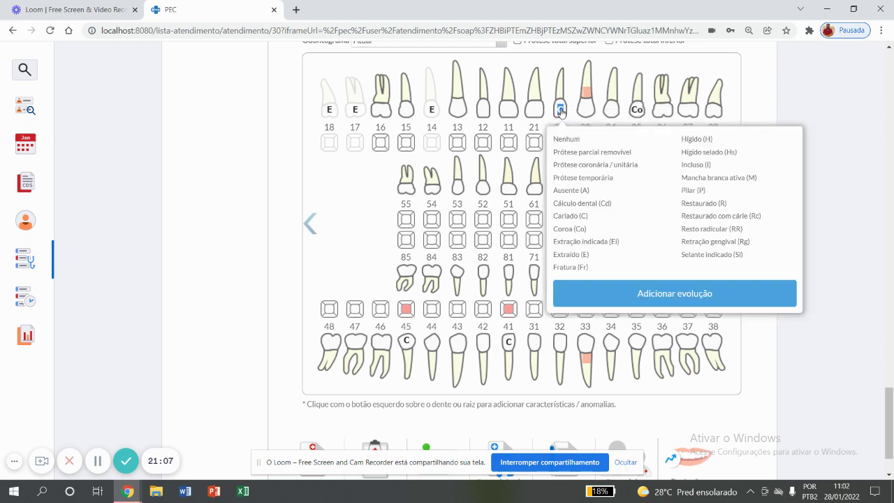
click(646, 292)
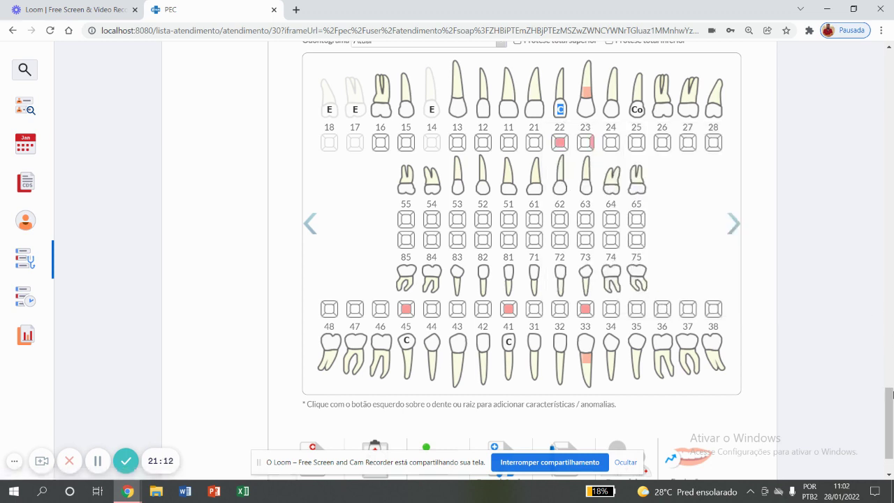
drag(891, 395, 889, 432)
scroll(468, 201, down, 2)
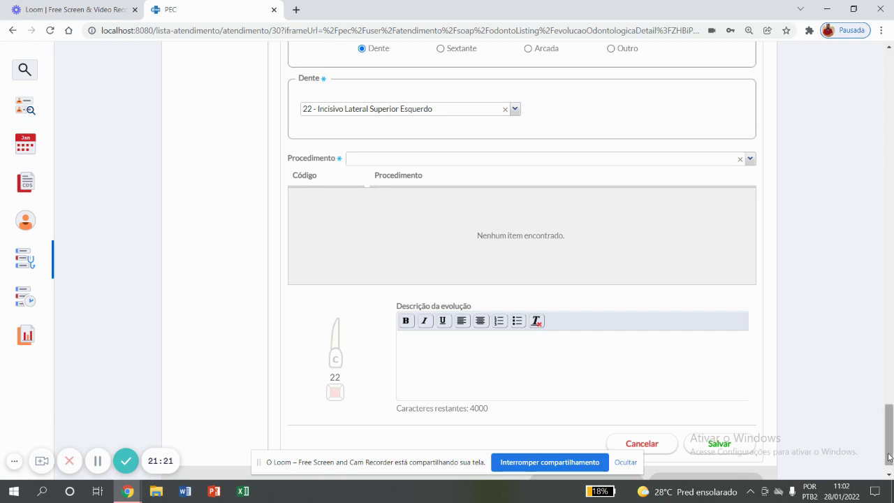
drag(889, 454, 889, 448)
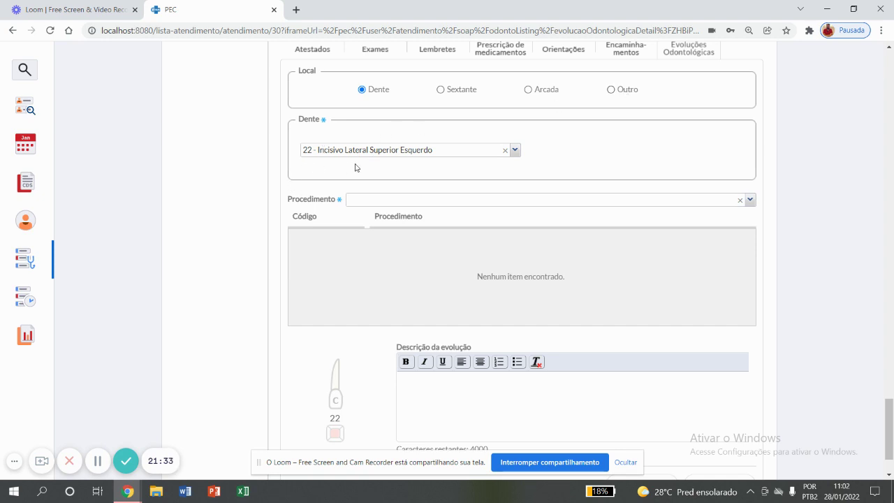
click(457, 199)
text(RESTAURA)
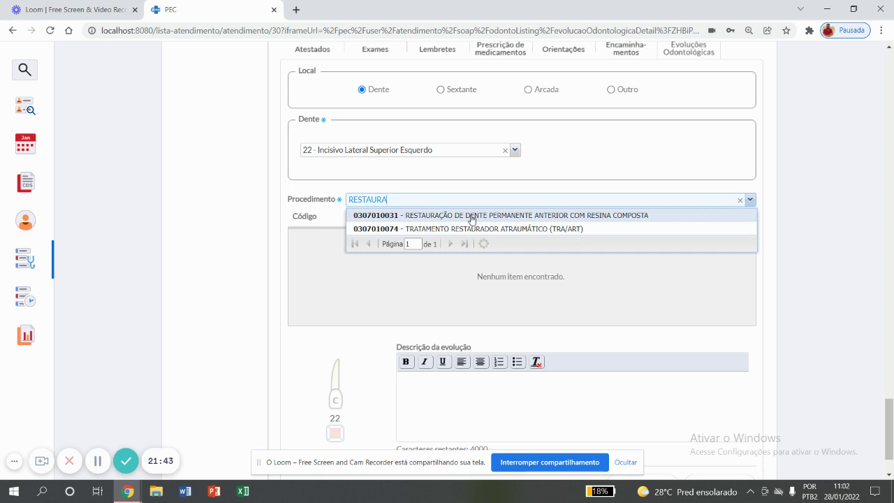
click(471, 216)
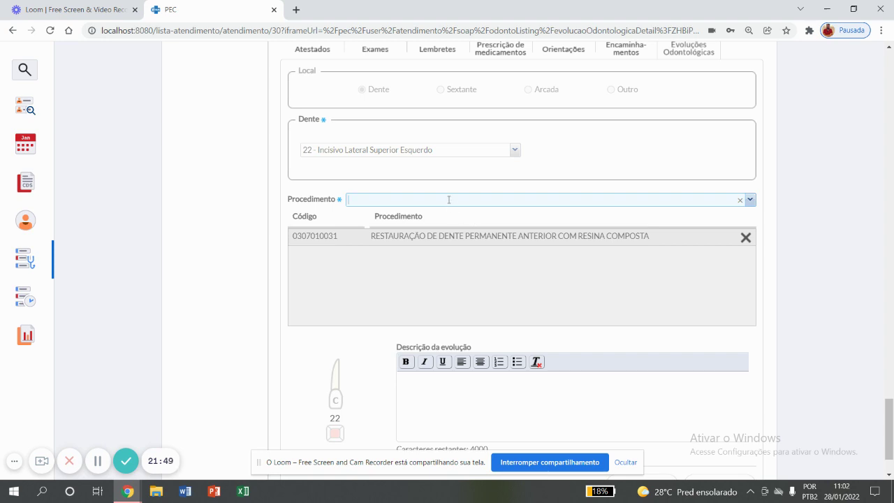
text(CAPE)
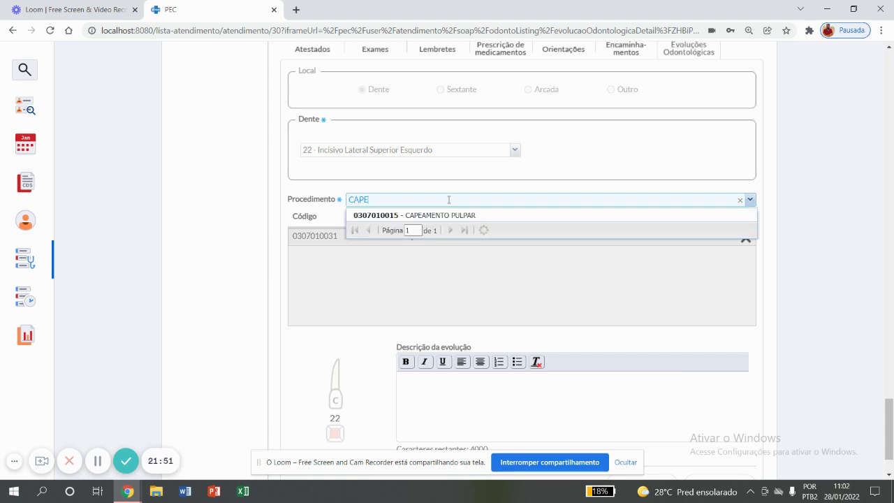
click(448, 215)
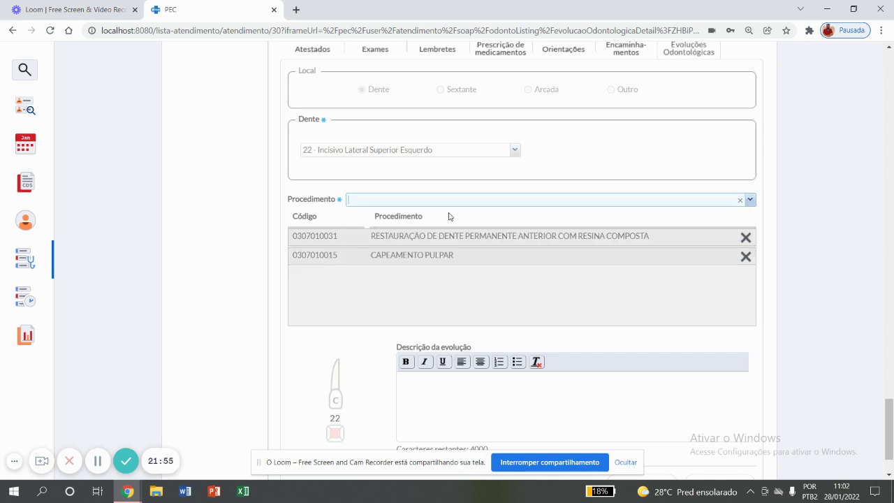
click(751, 200)
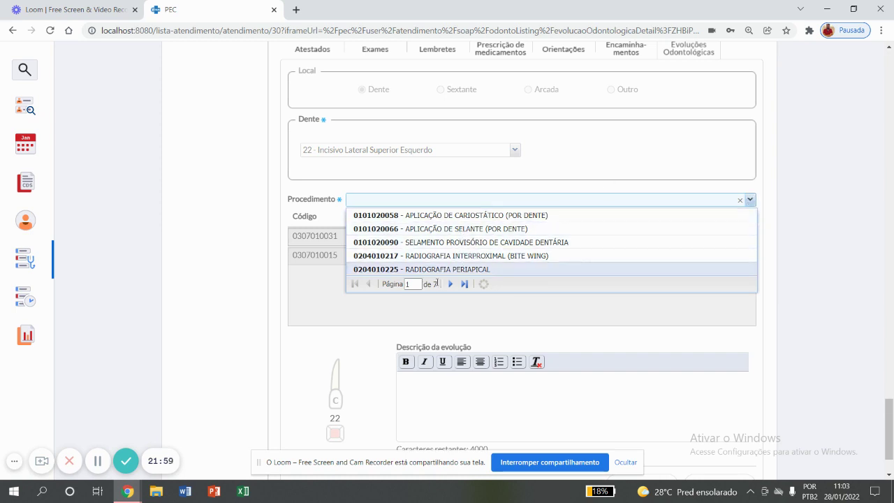
click(449, 271)
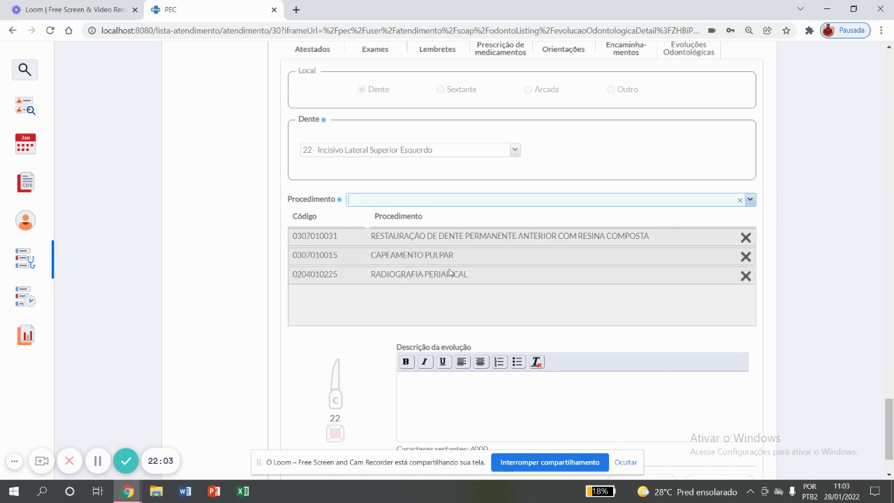
Browse the first three pages of available procedures for tooth 22 without choosing another one.
click(750, 202)
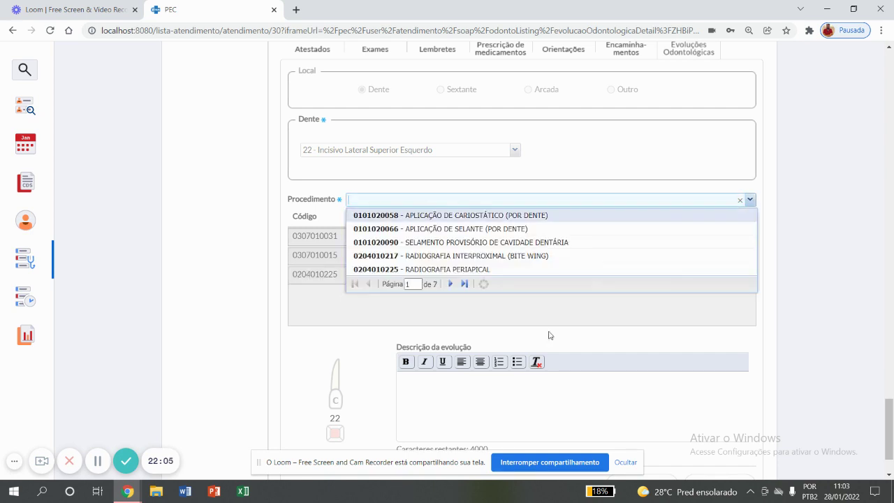
click(451, 284)
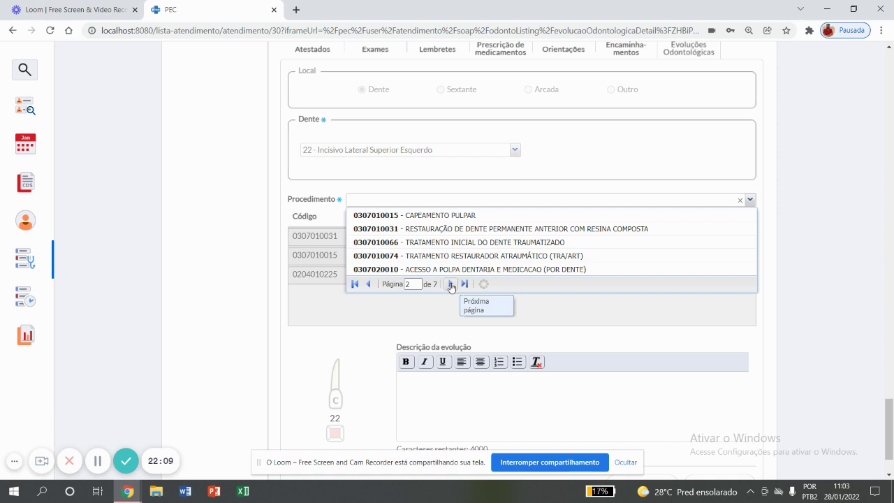
click(451, 284)
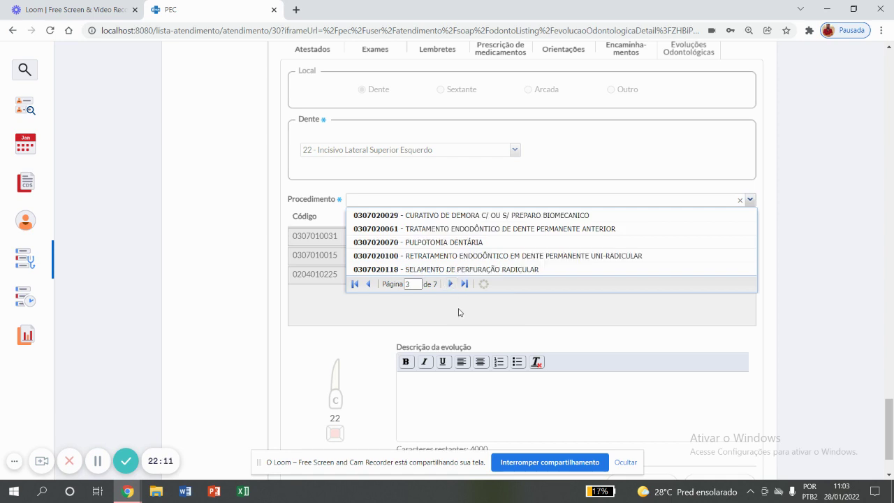
click(459, 311)
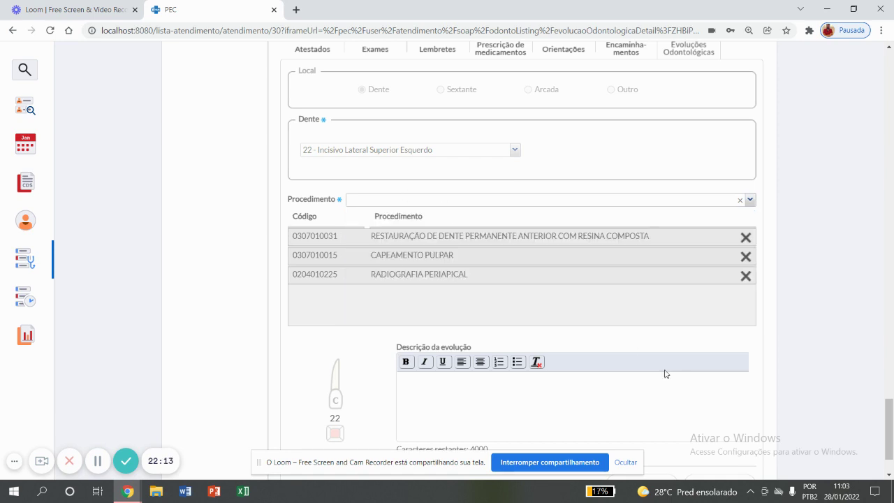
Enter DESCREVER ELEMENTO as the evolution description for tooth 22 and save the evolution.
drag(890, 401, 890, 417)
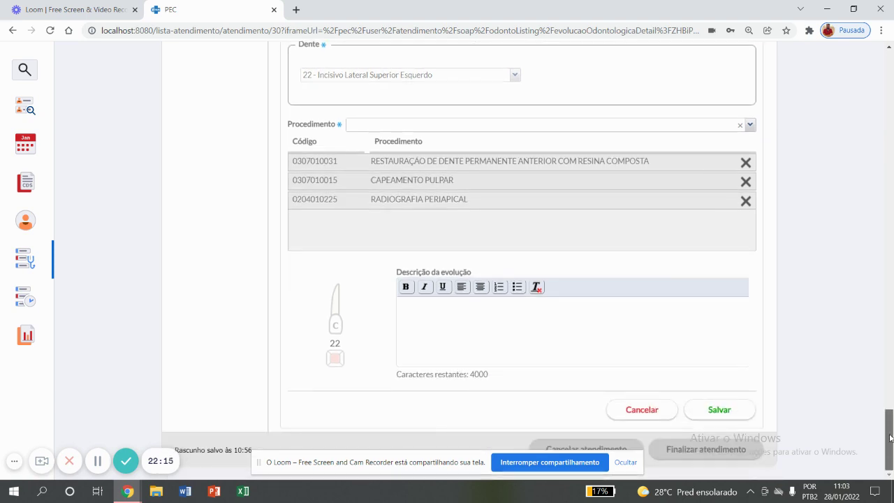
click(493, 321)
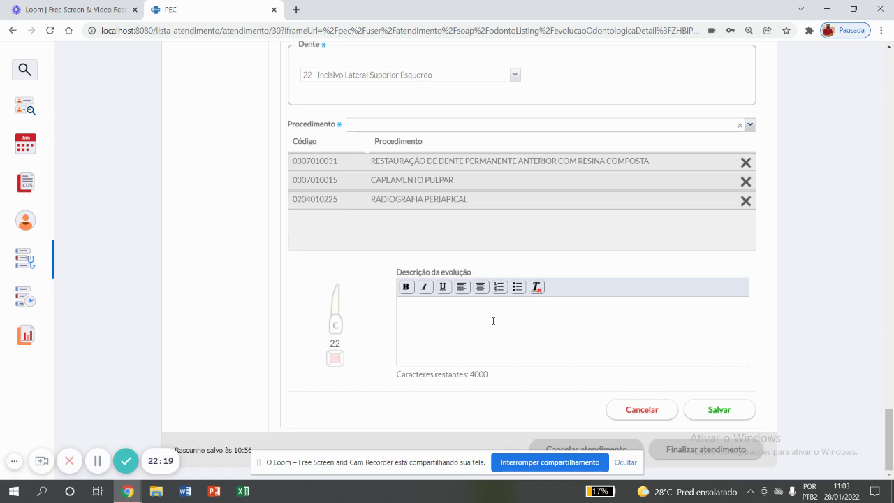
text(DESCREVER)
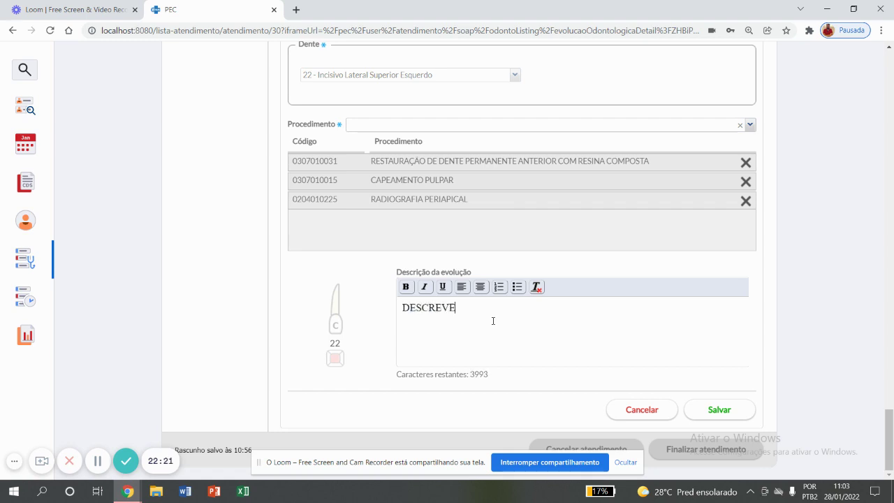
text( ELEMENTO)
click(714, 403)
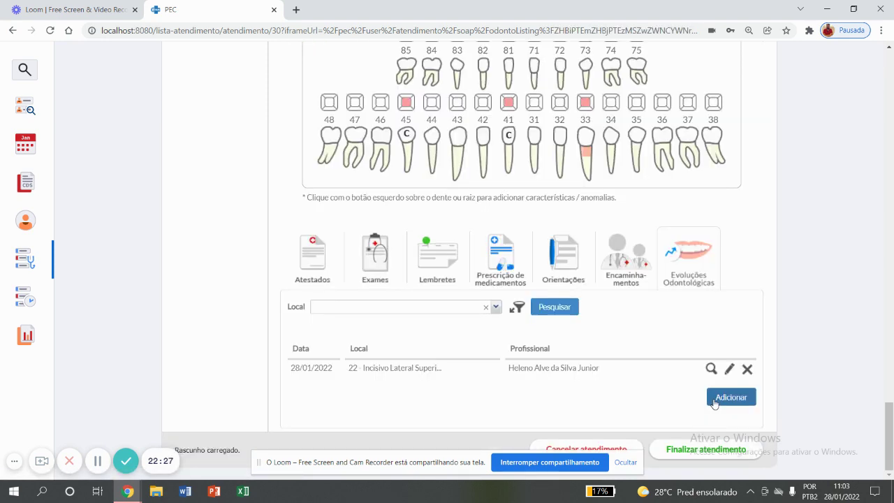
Start another dental evolution from tooth 22 in the odontogram.
scroll(891, 396, up, 3)
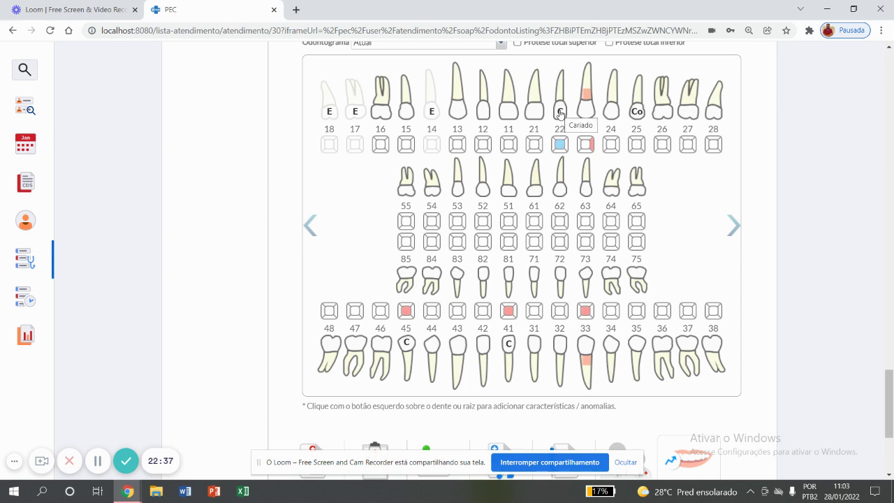
click(560, 113)
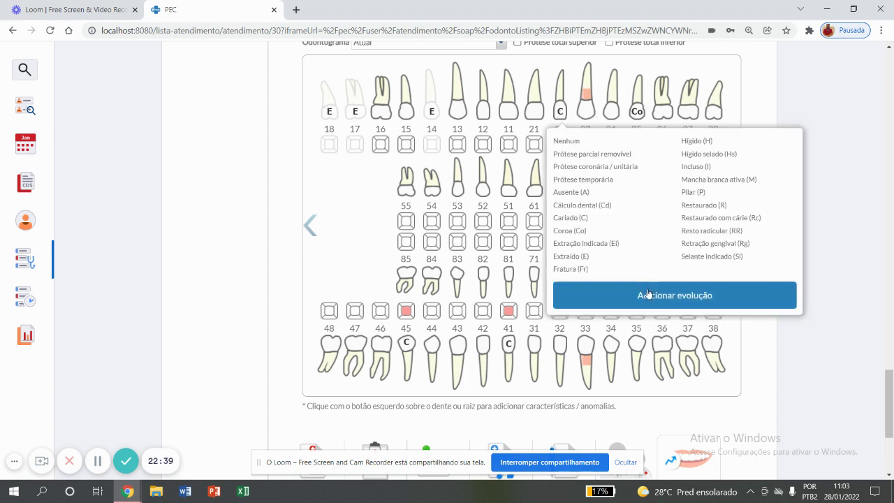
click(648, 294)
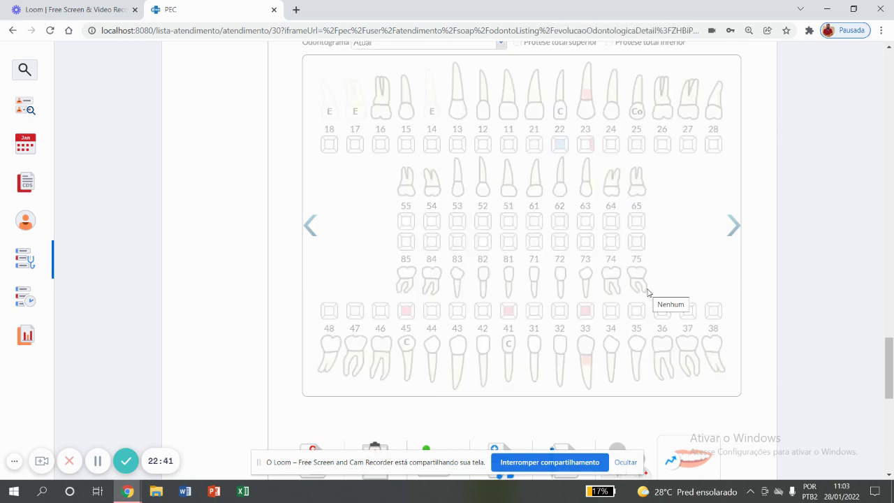
drag(887, 359, 887, 416)
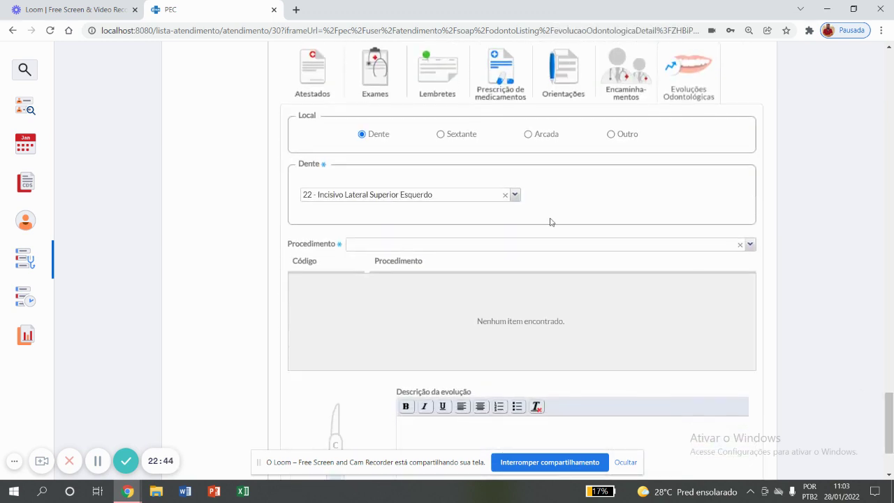
click(447, 137)
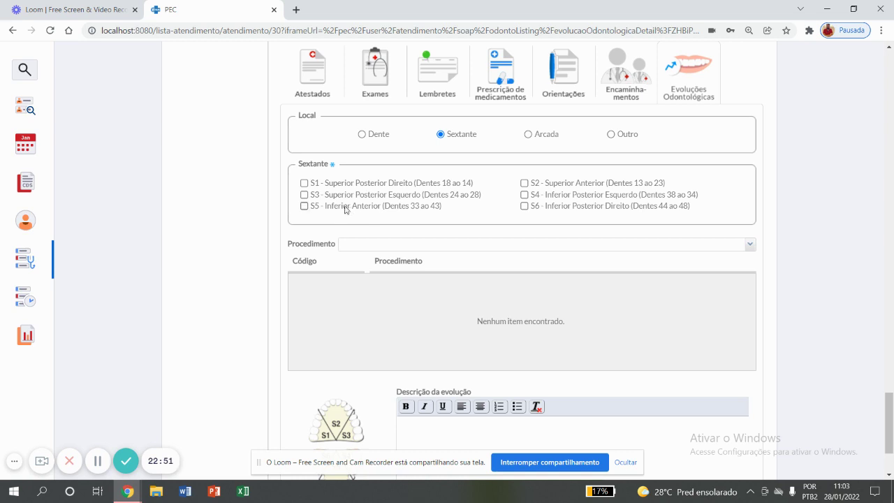
click(304, 183)
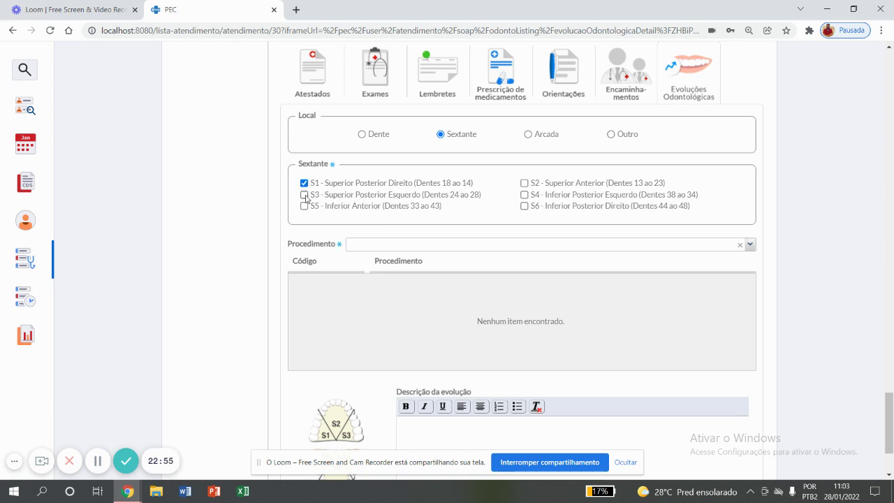
click(304, 195)
click(749, 244)
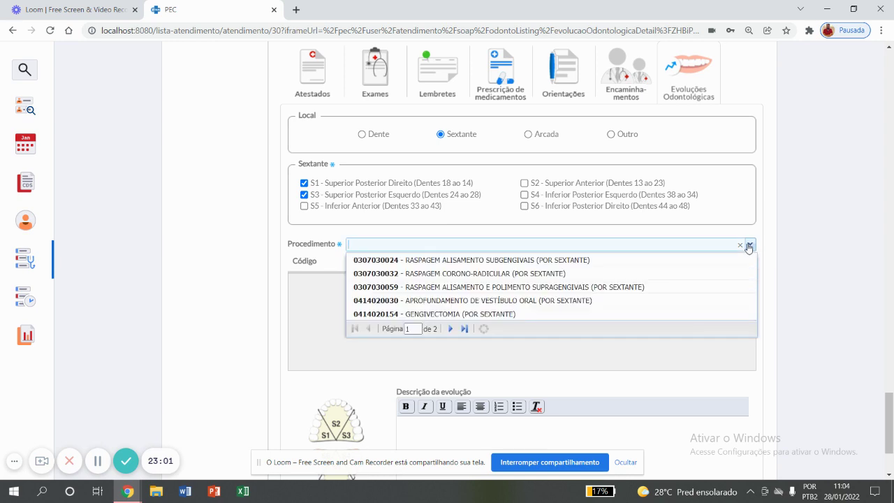
click(701, 260)
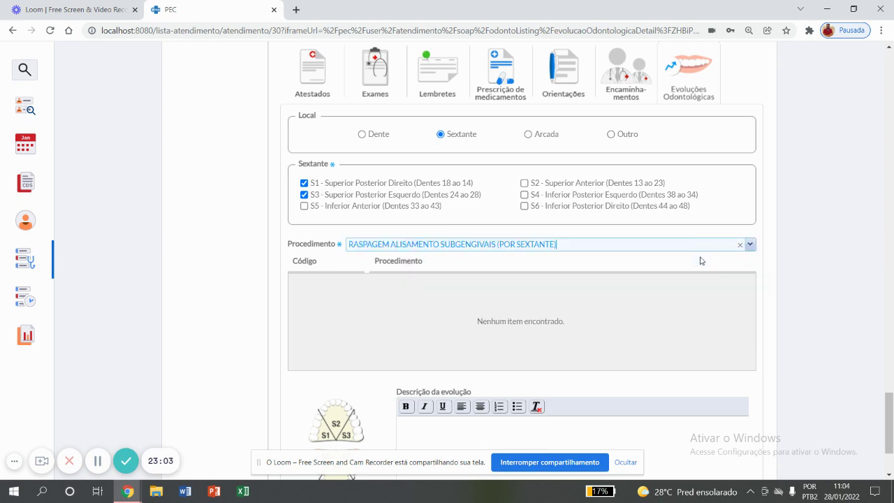
Include sextants S4 and S2 in the scaling evolution and save it.
click(524, 195)
click(524, 183)
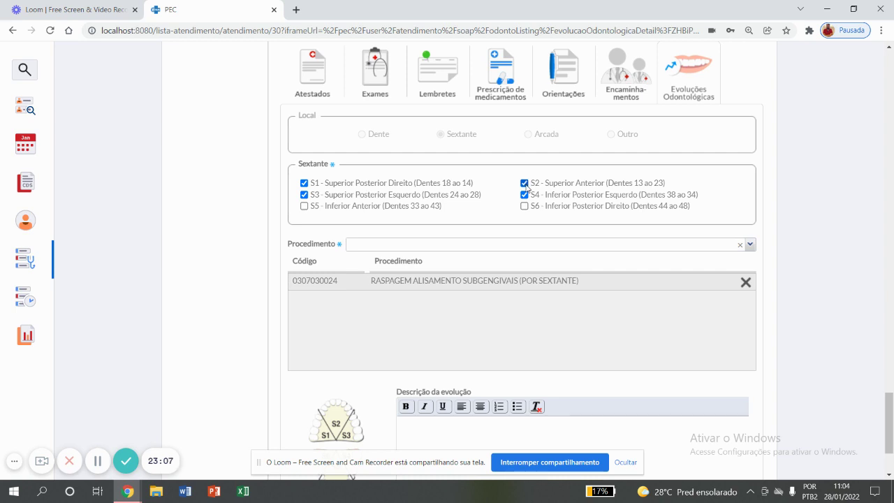
scroll(889, 427, down, 2)
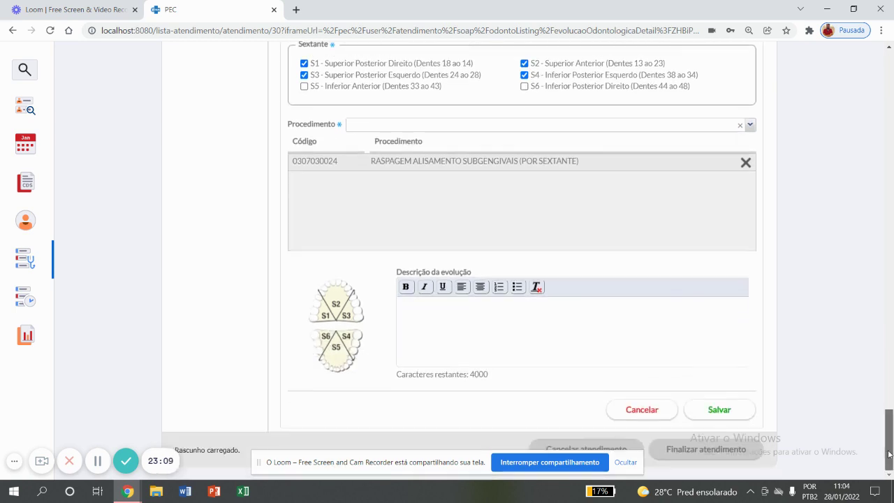
click(709, 413)
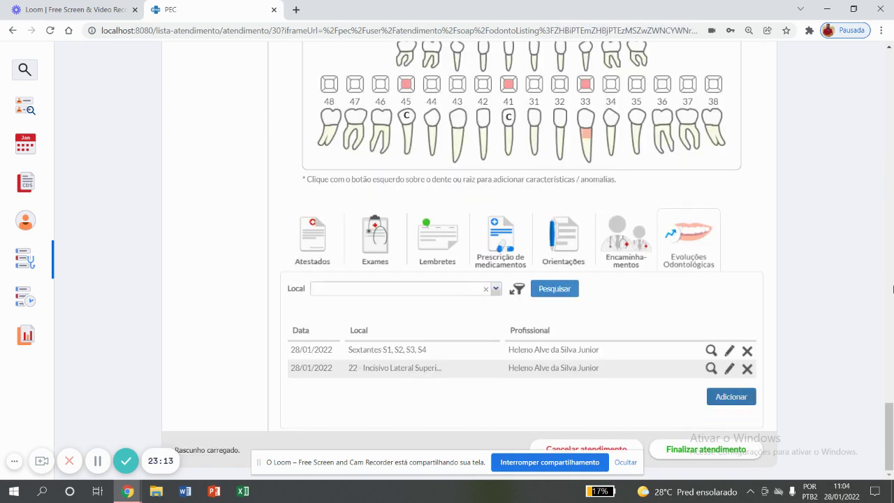
Start a third dental evolution from tooth 22 in the odontogram.
drag(889, 419, 889, 376)
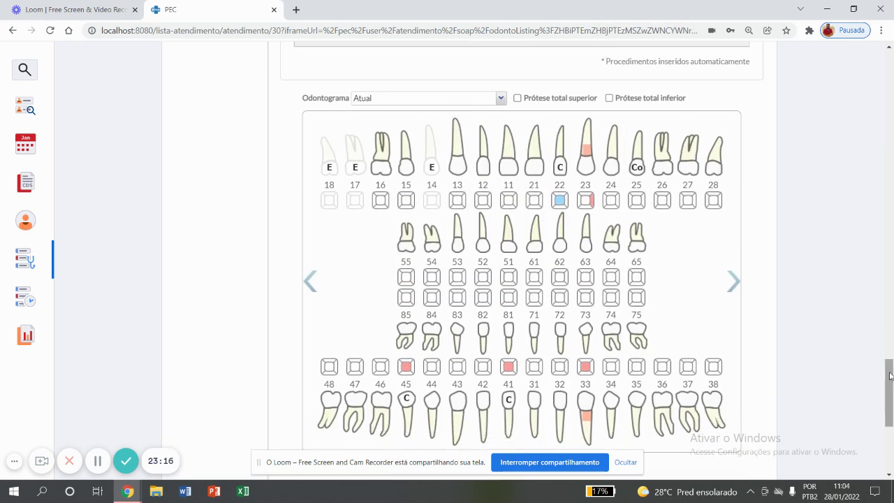
click(562, 169)
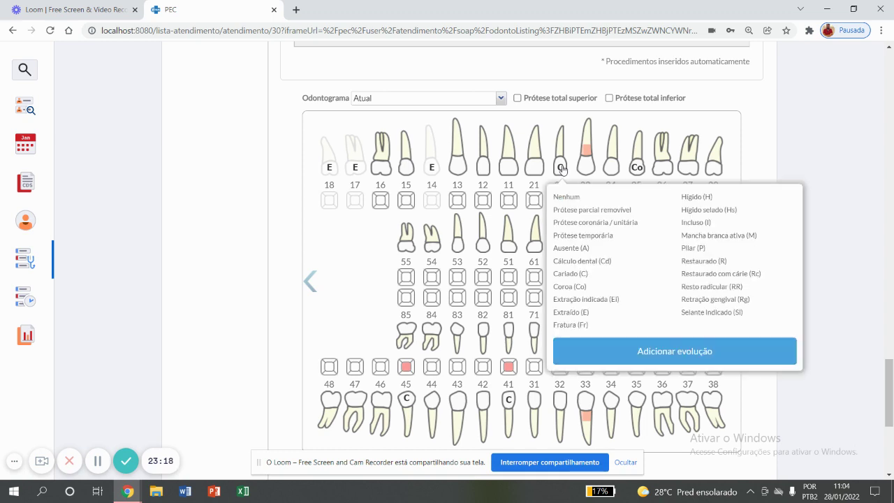
click(636, 351)
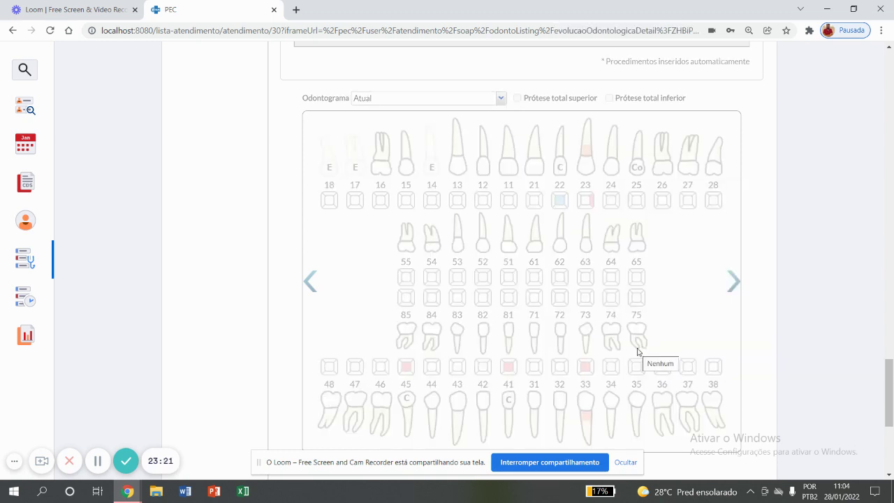
drag(889, 381, 889, 439)
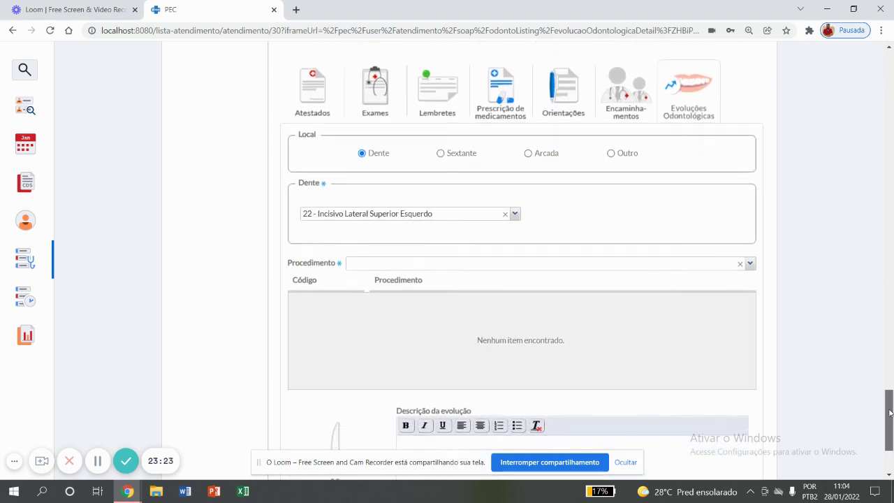
Set the evolution's location to Outro and enter FLUOR as its description.
click(551, 154)
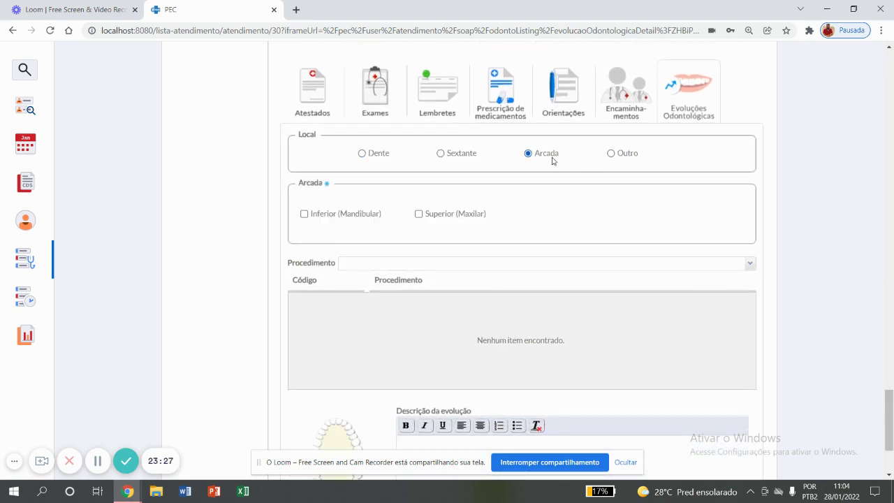
click(610, 155)
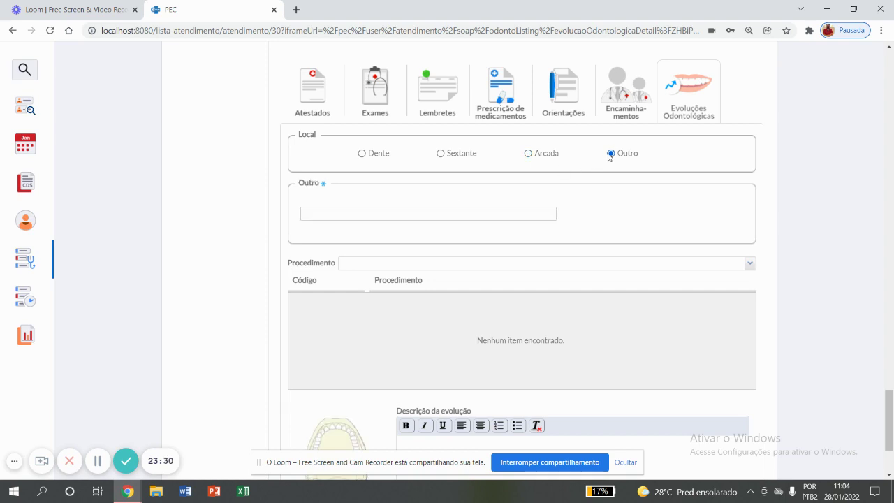
click(482, 211)
text(FLUOR)
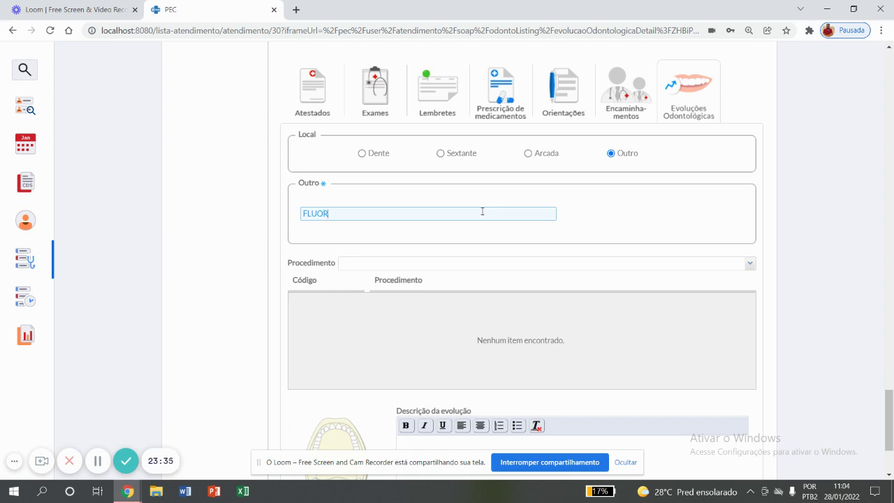
click(475, 230)
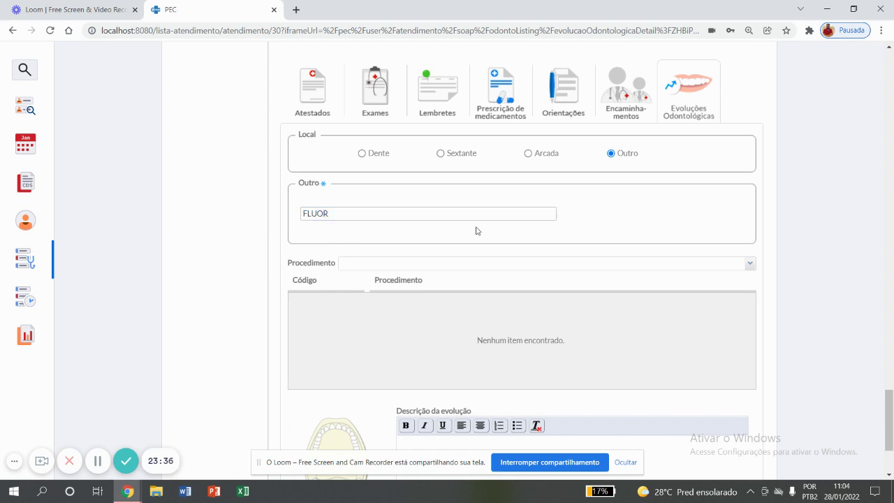
click(463, 262)
text(F)
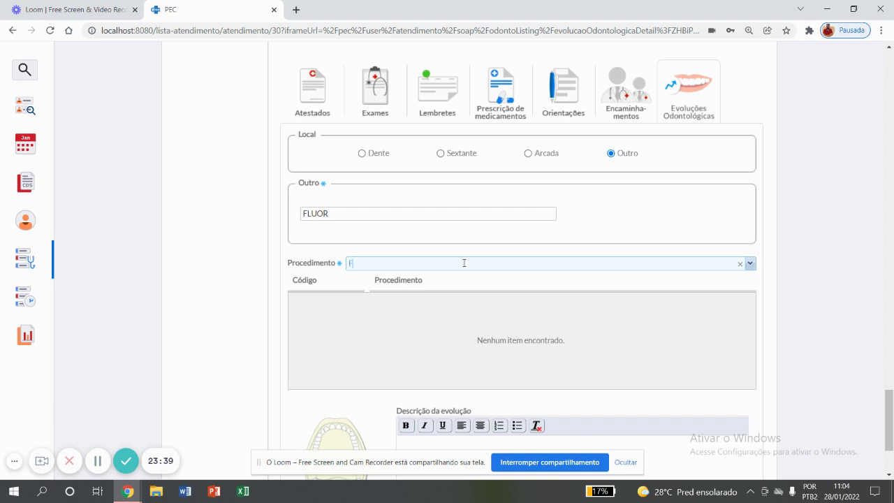
text(LUOR)
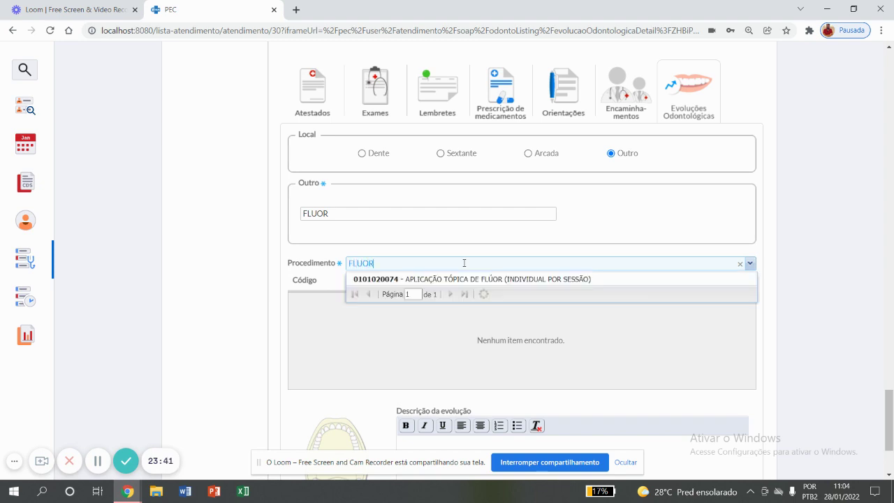
click(464, 279)
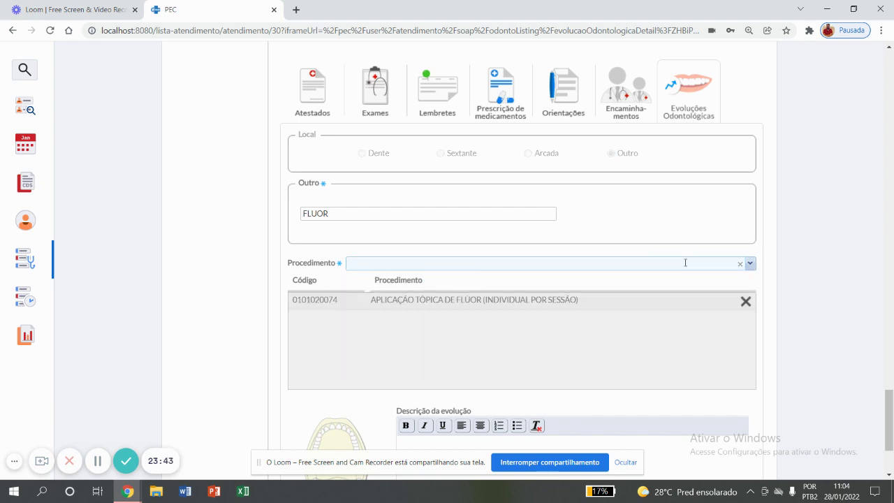
double_click(320, 217)
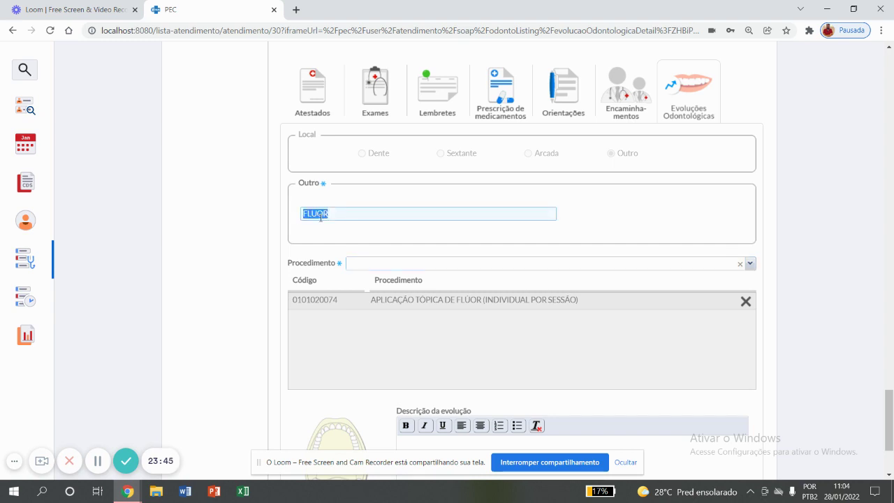
text(SUTURA)
click(392, 260)
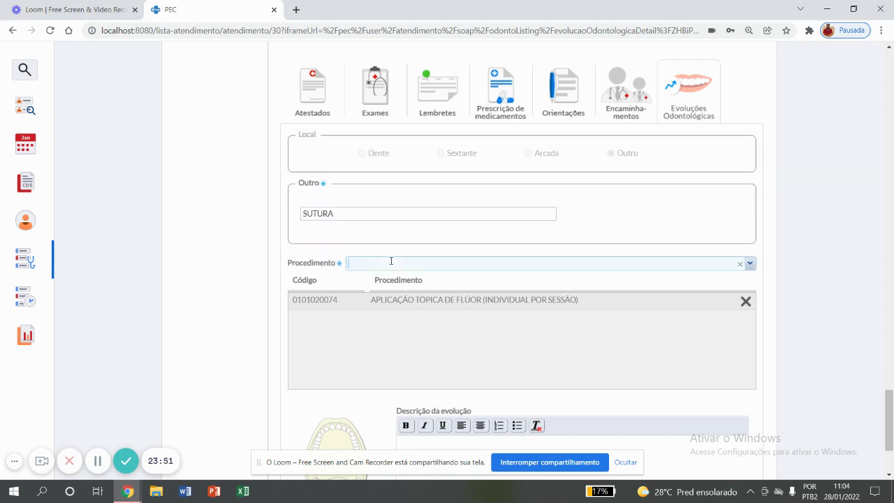
text(SUTURA)
click(491, 278)
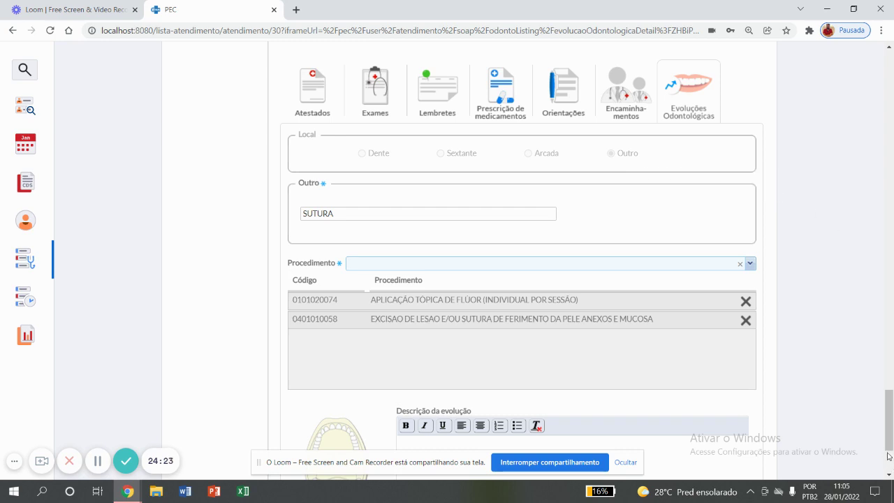
Save the SUTURA evolution and proceed to the attendance finalization.
drag(887, 444, 886, 476)
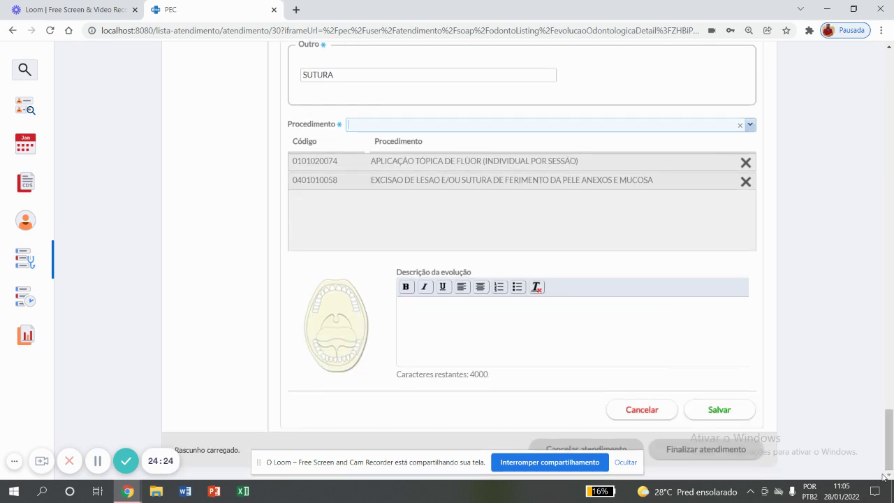
click(713, 410)
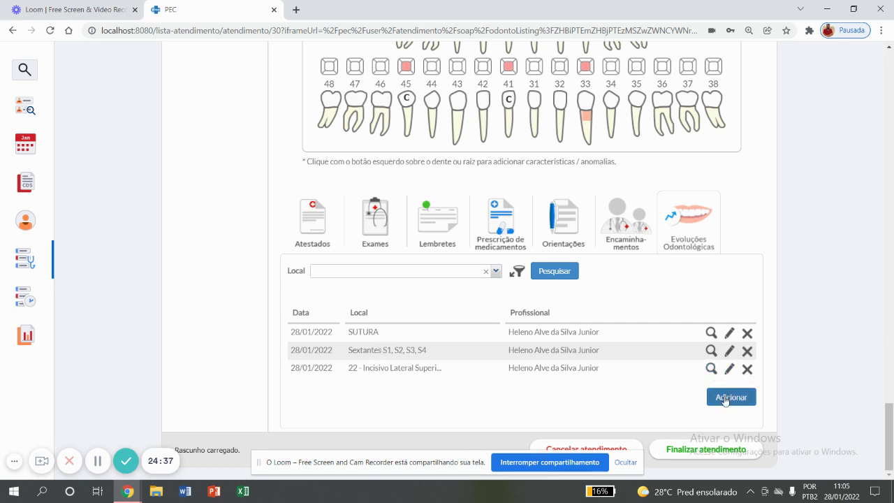
click(688, 450)
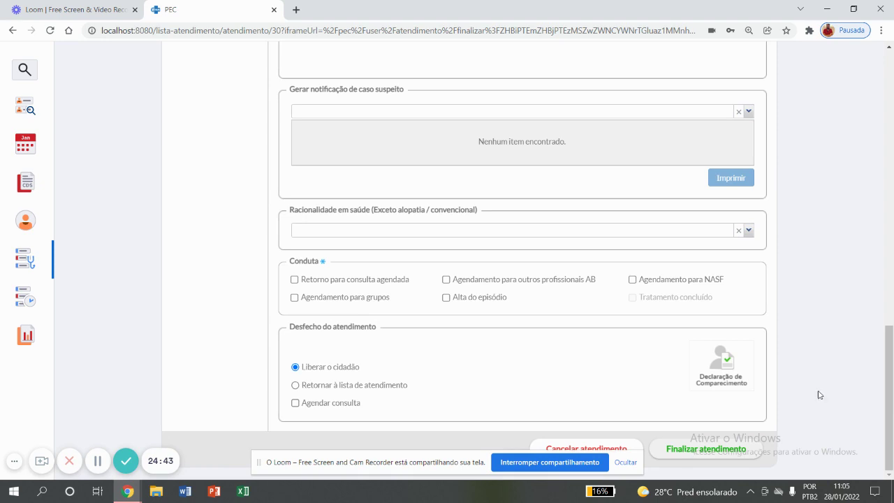
Look through the professionals available for shared attendance without choosing one.
drag(888, 386, 880, 143)
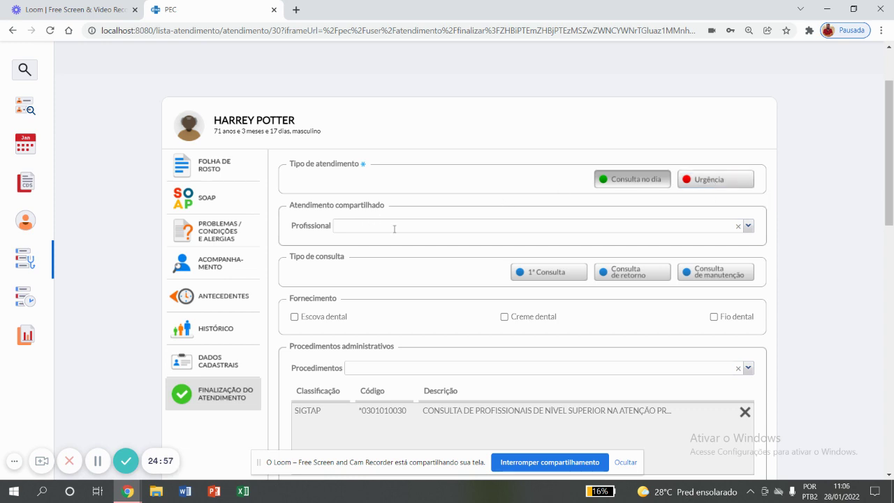
click(747, 226)
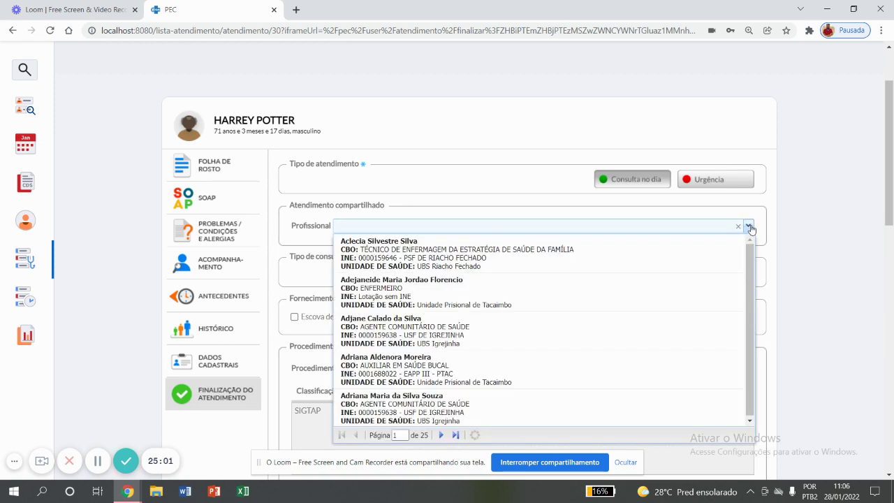
click(749, 228)
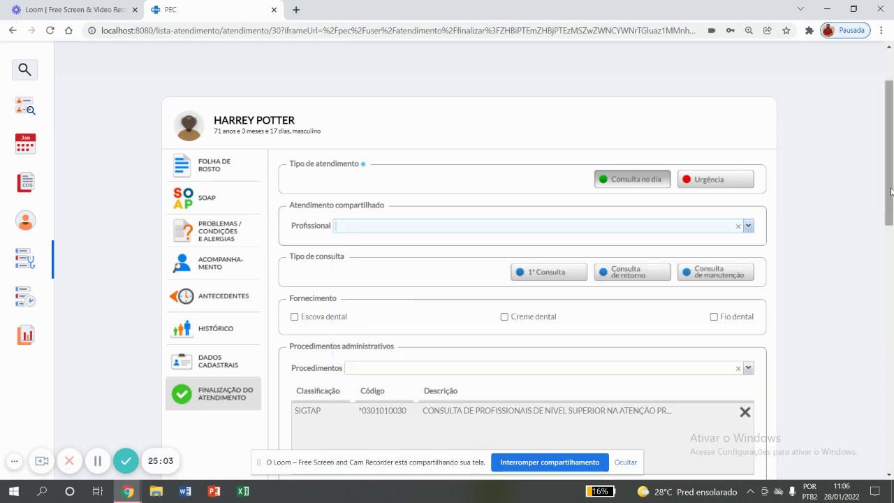
Set the consultation type to 1ª Consulta and mark Escova dental and Creme dental as supplied items.
drag(890, 196, 884, 240)
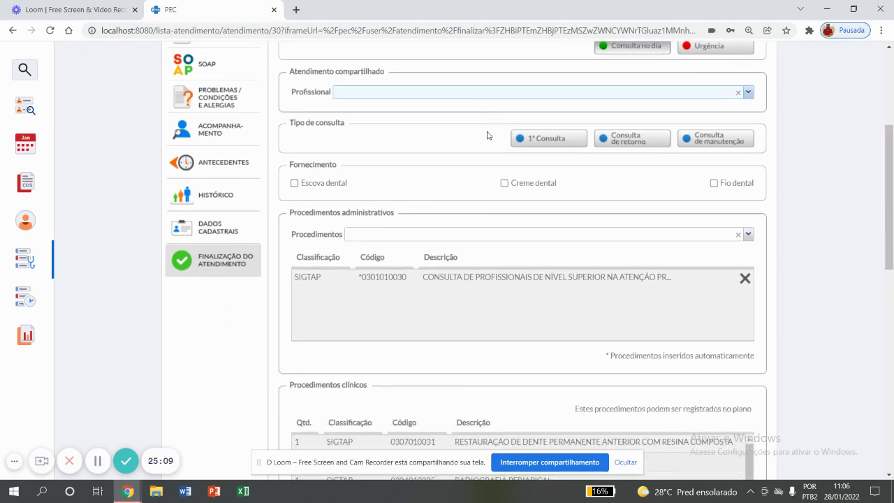
click(539, 140)
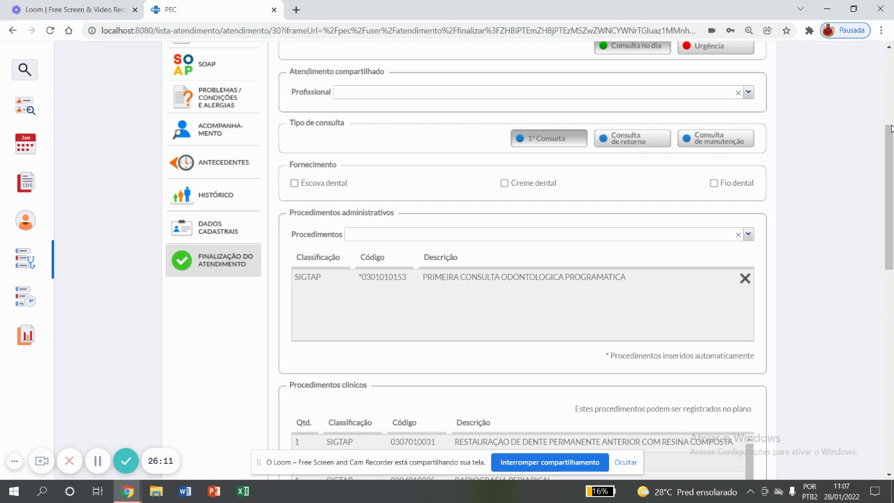
drag(891, 130, 888, 164)
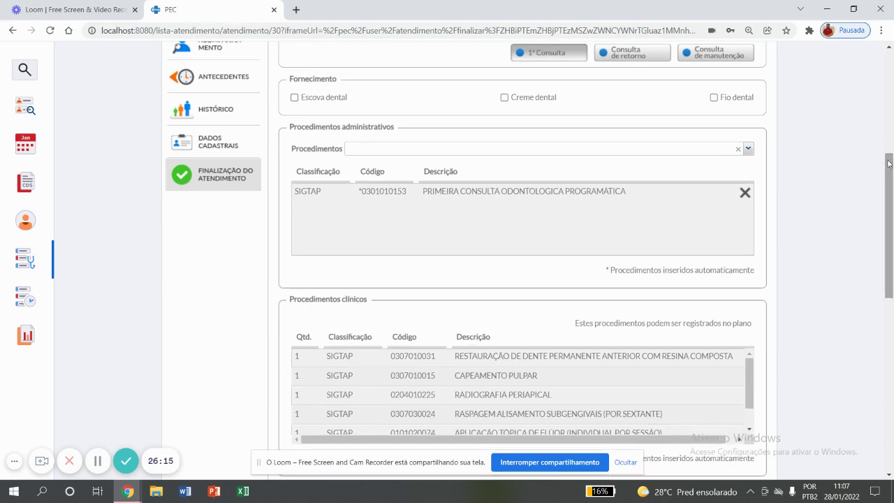
click(329, 98)
click(517, 100)
drag(889, 188, 891, 207)
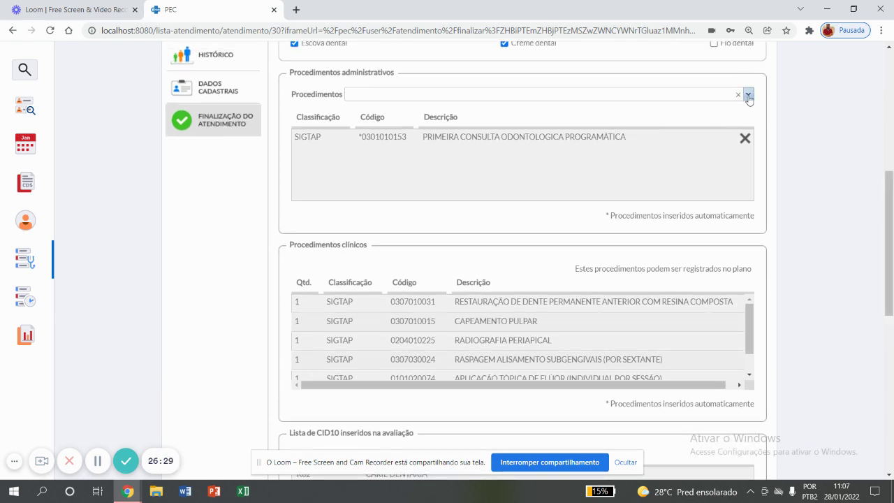
click(748, 94)
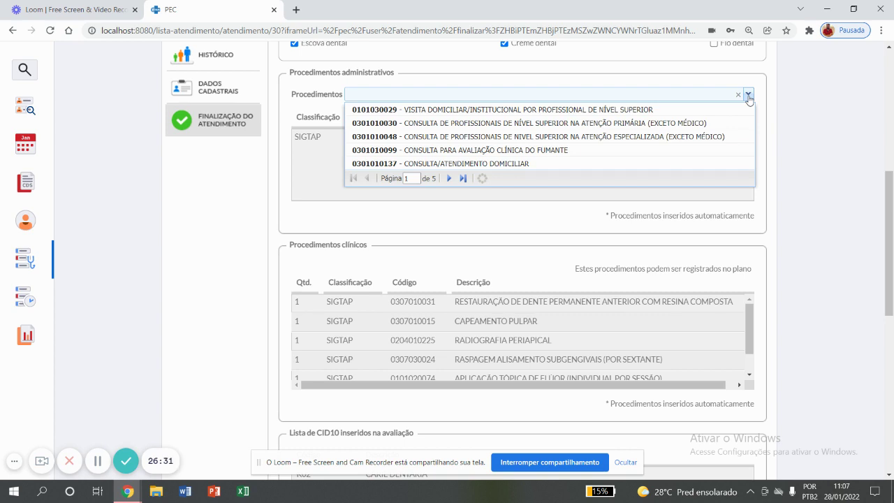
click(450, 179)
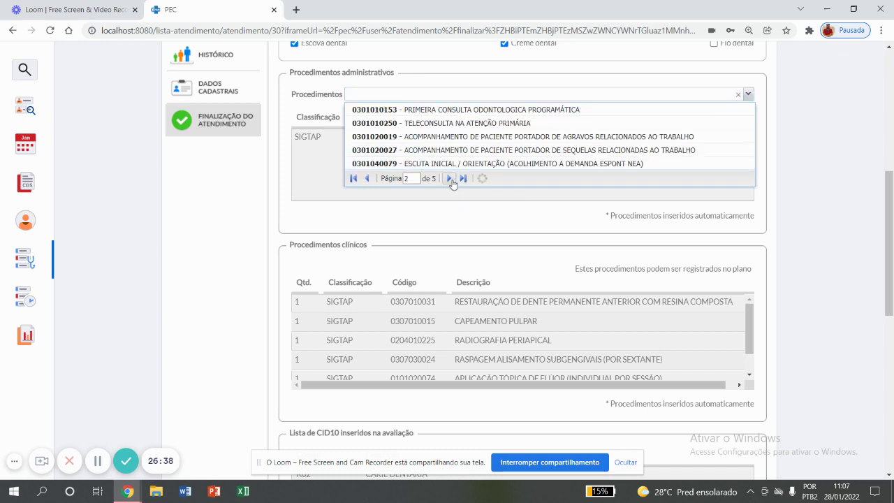
click(366, 178)
click(463, 152)
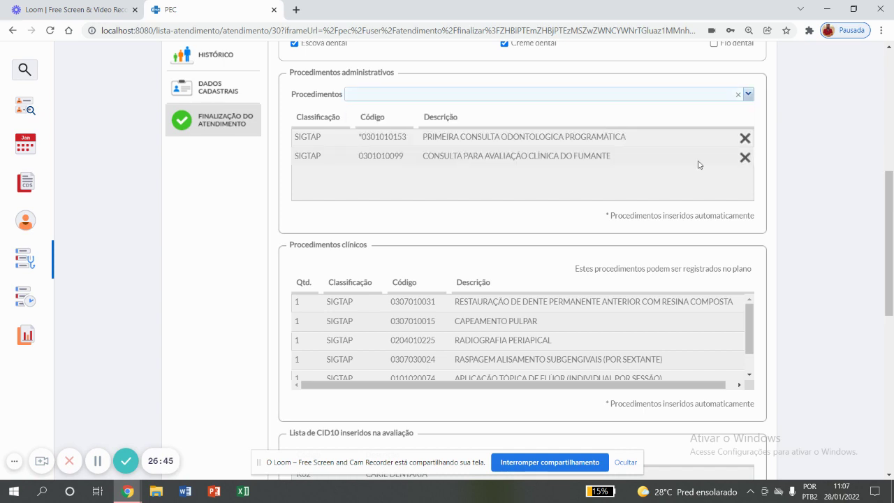
click(747, 93)
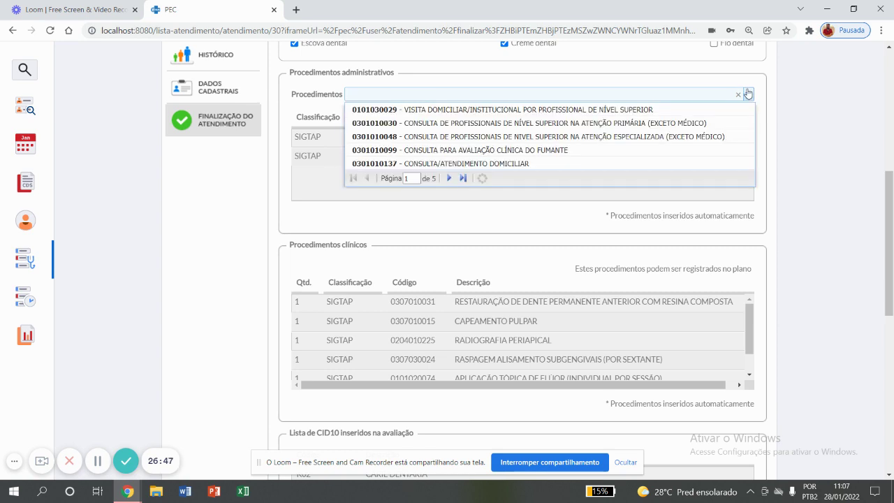
click(450, 179)
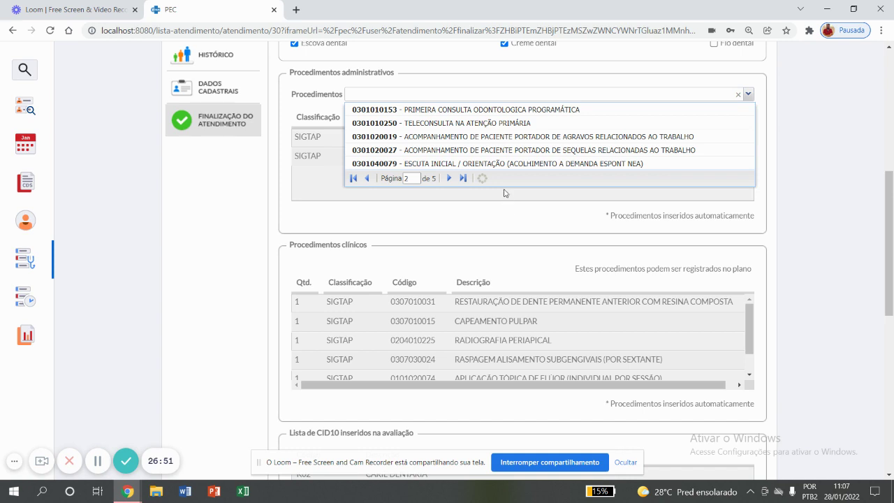
click(504, 124)
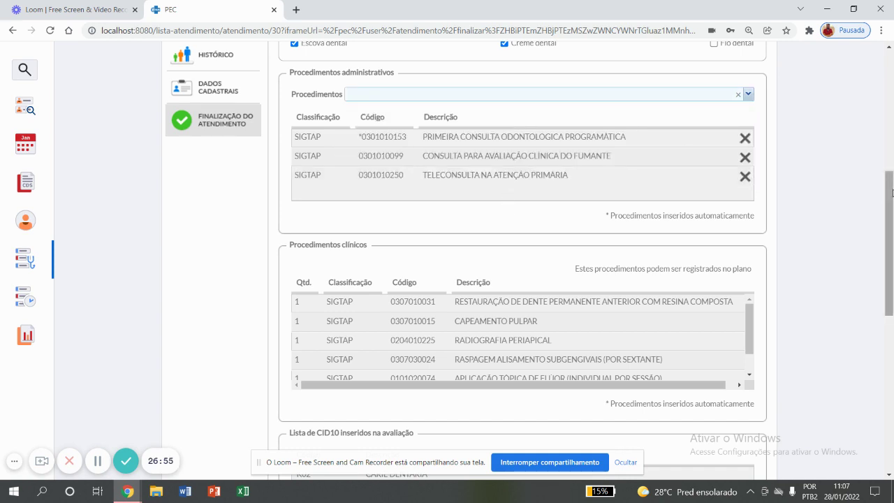
Mark Retorno para consulta agendada as the conduct for the attendance.
drag(892, 194, 888, 259)
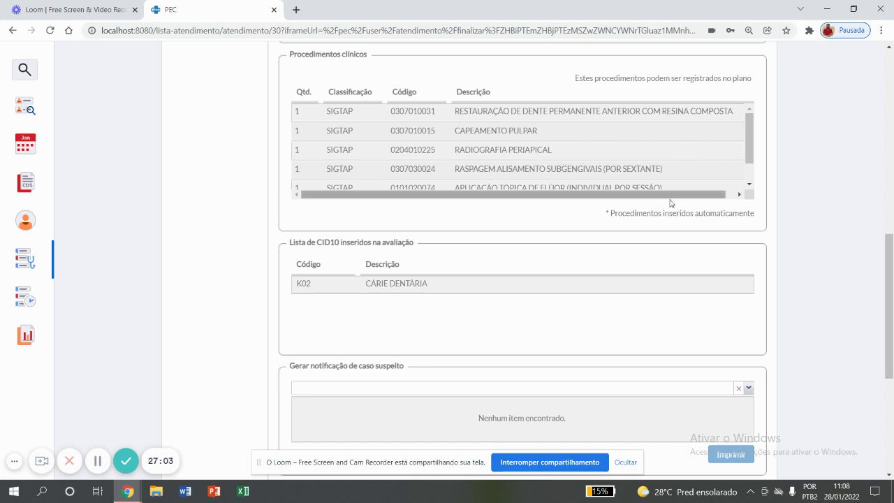
drag(892, 269, 881, 366)
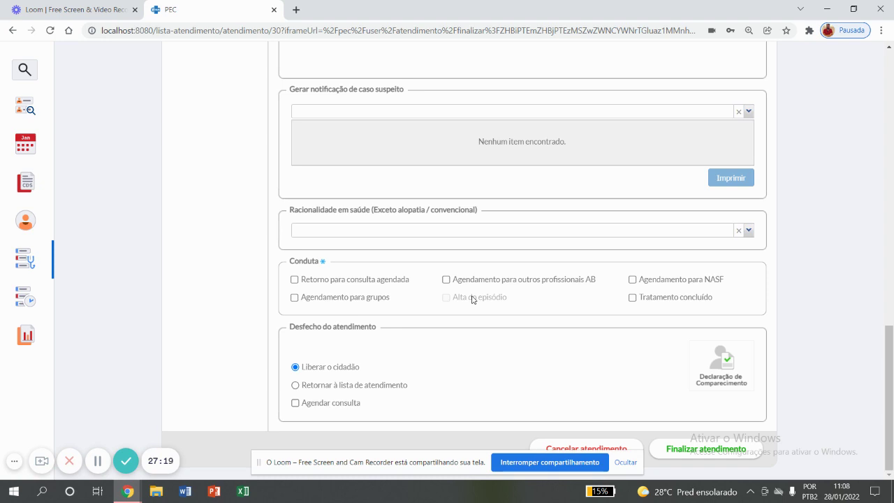
click(396, 283)
click(344, 405)
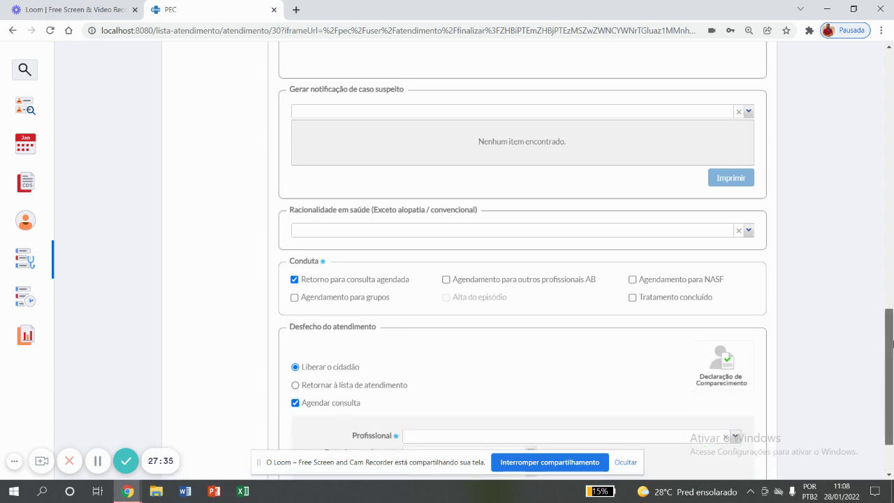
scroll(892, 343, down, 2)
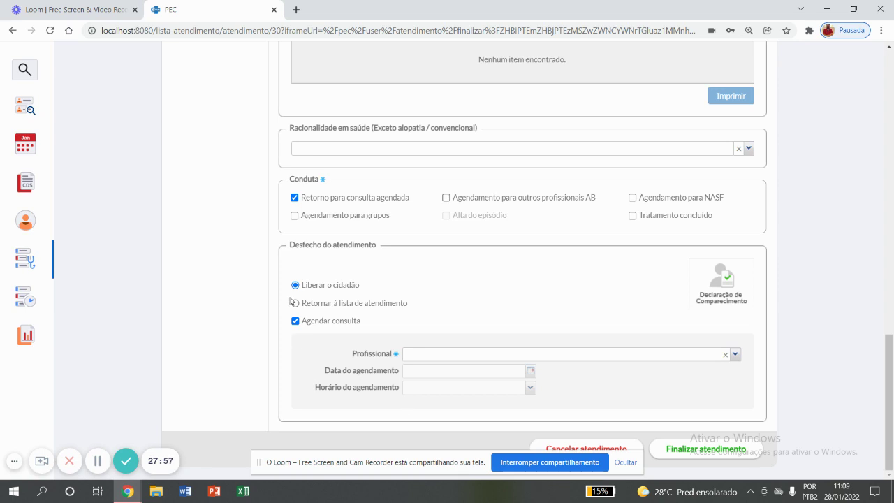
click(295, 321)
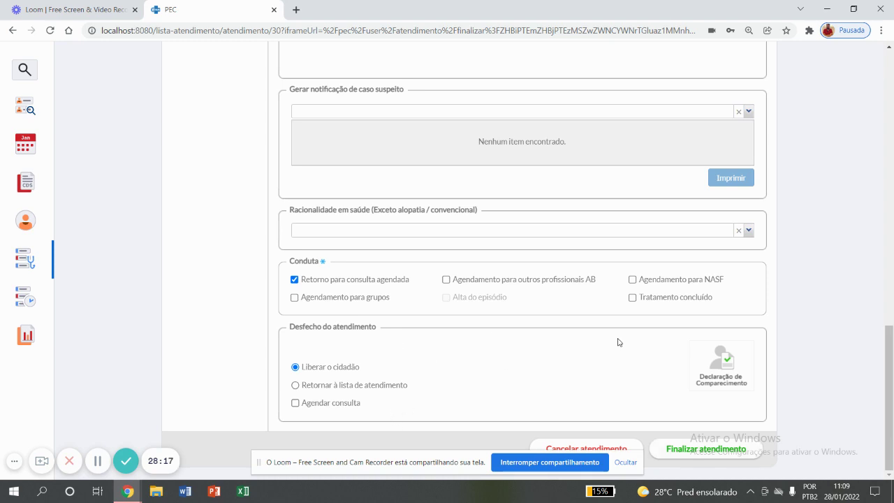
Finalize the attendance and decline printing it.
click(715, 451)
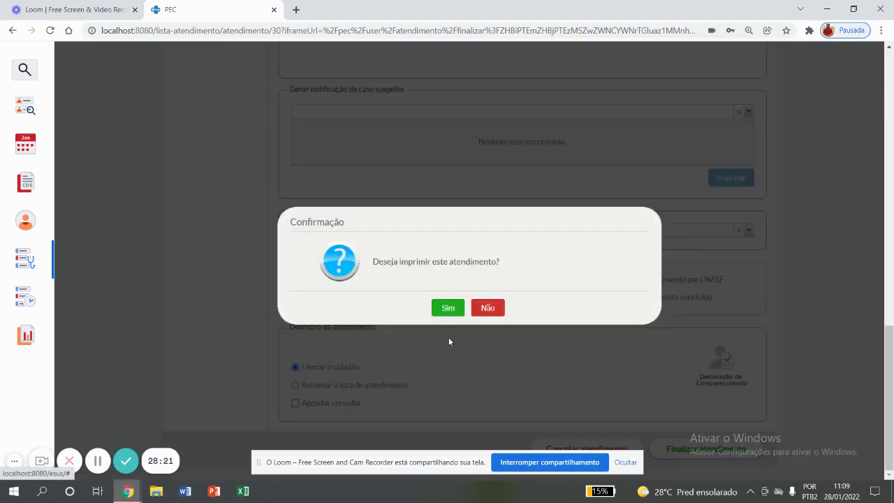
click(493, 308)
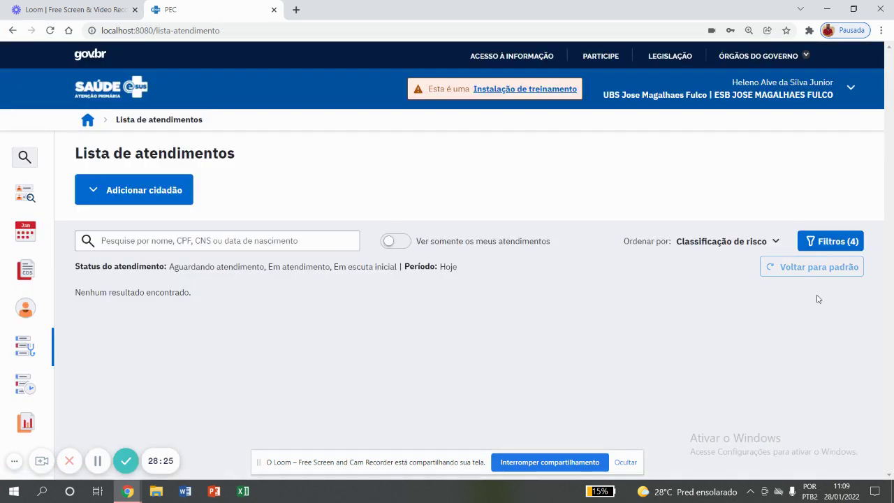